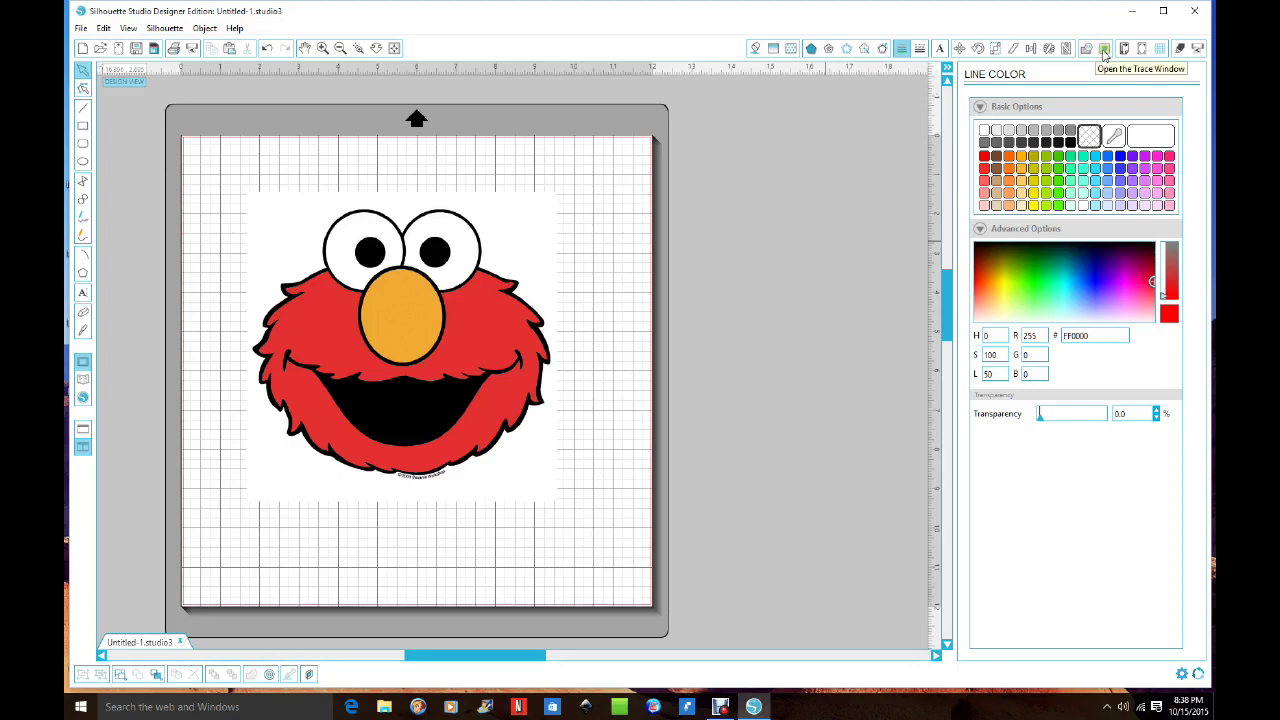
Show the Trace panel beside the Elmo picture on the mat
left_click(1104, 49)
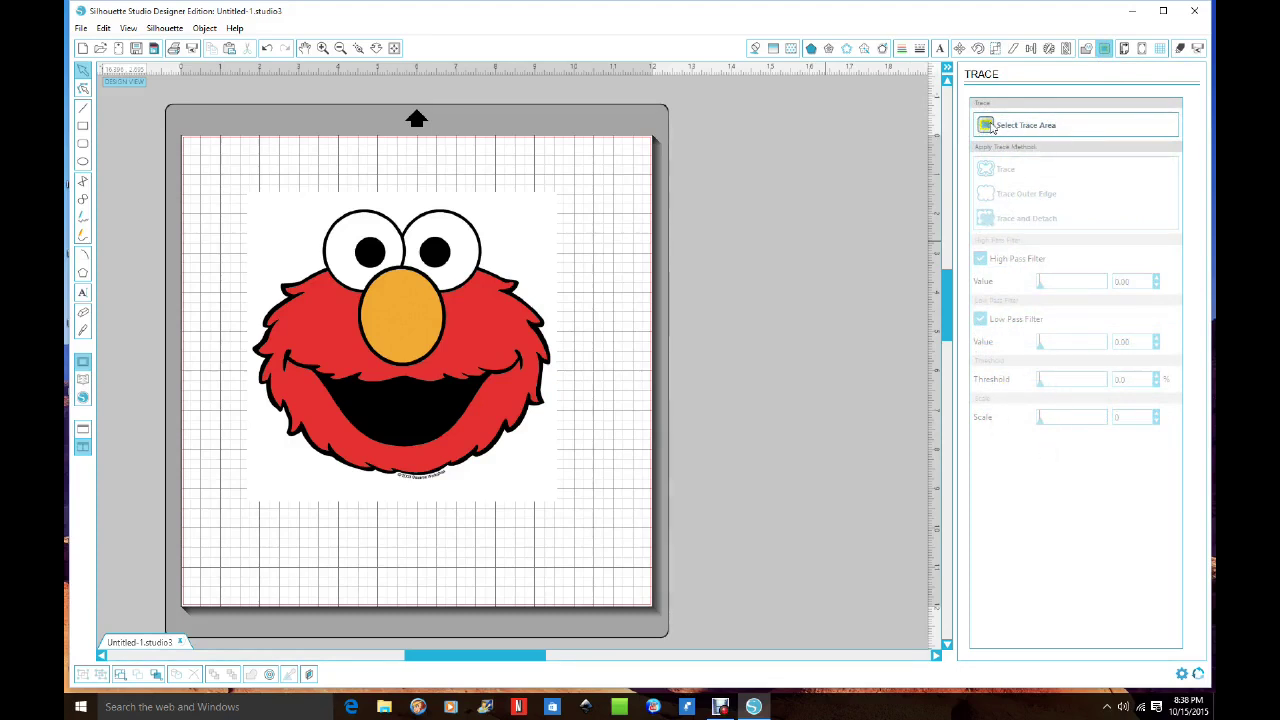
Draw a trace area box enclosing the entire Elmo picture
left_click(991, 126)
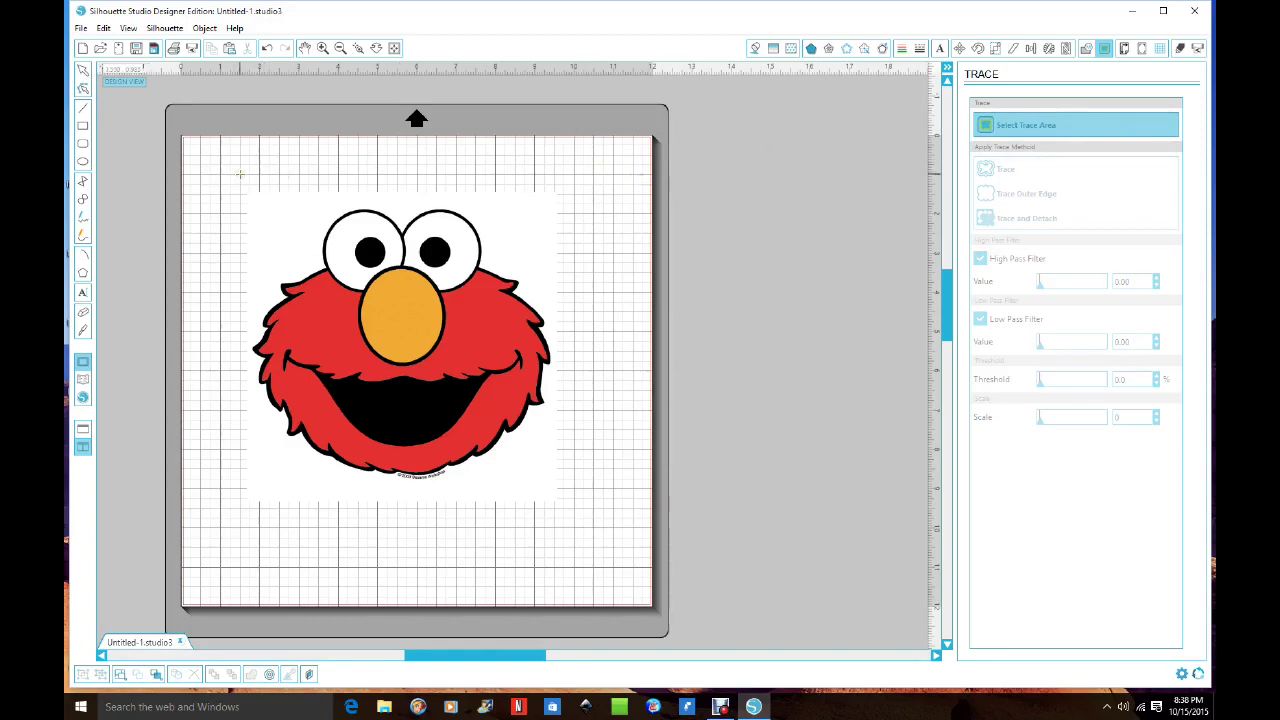
mouse_move(239, 174)
left_mouse_down()
mouse_move(543, 194)
mouse_move(586, 249)
mouse_move(596, 362)
mouse_move(584, 502)
mouse_move(584, 475)
left_mouse_up()
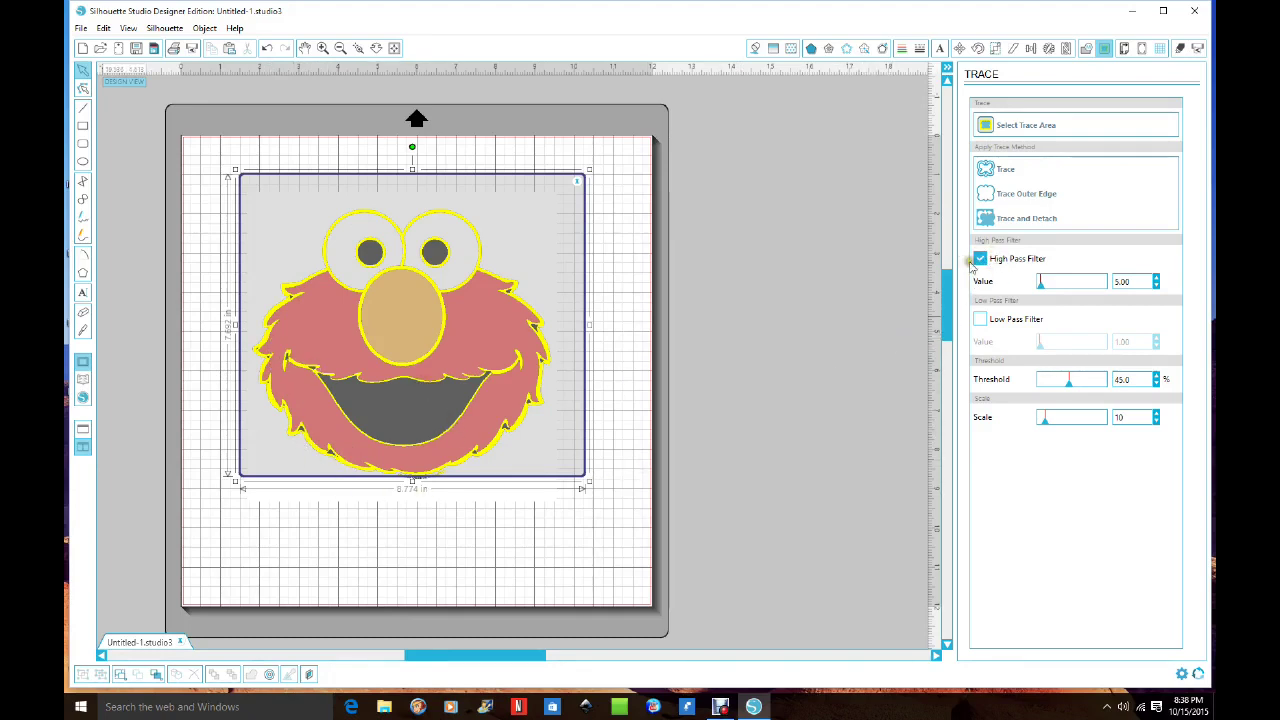
Disable High Pass Filter, lower the threshold to 35.6%, and trace the Elmo picture
left_click(980, 260)
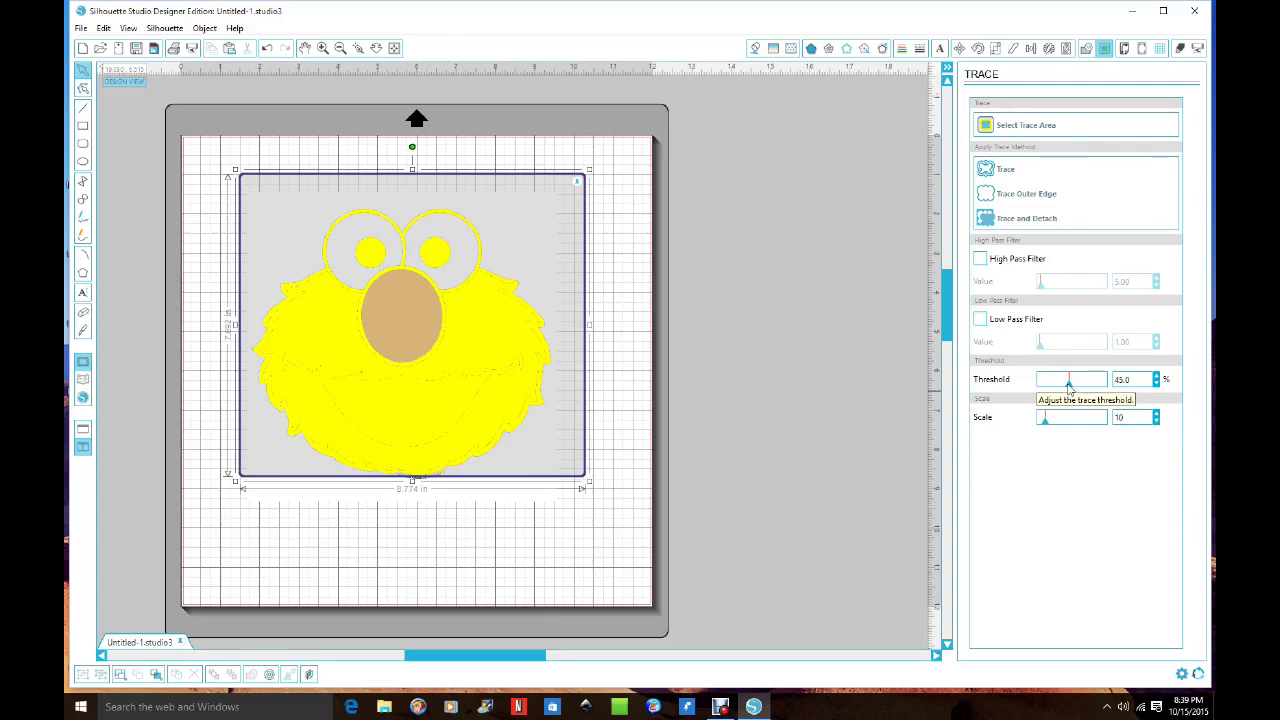
left_click_drag(1069, 388, 1064, 388)
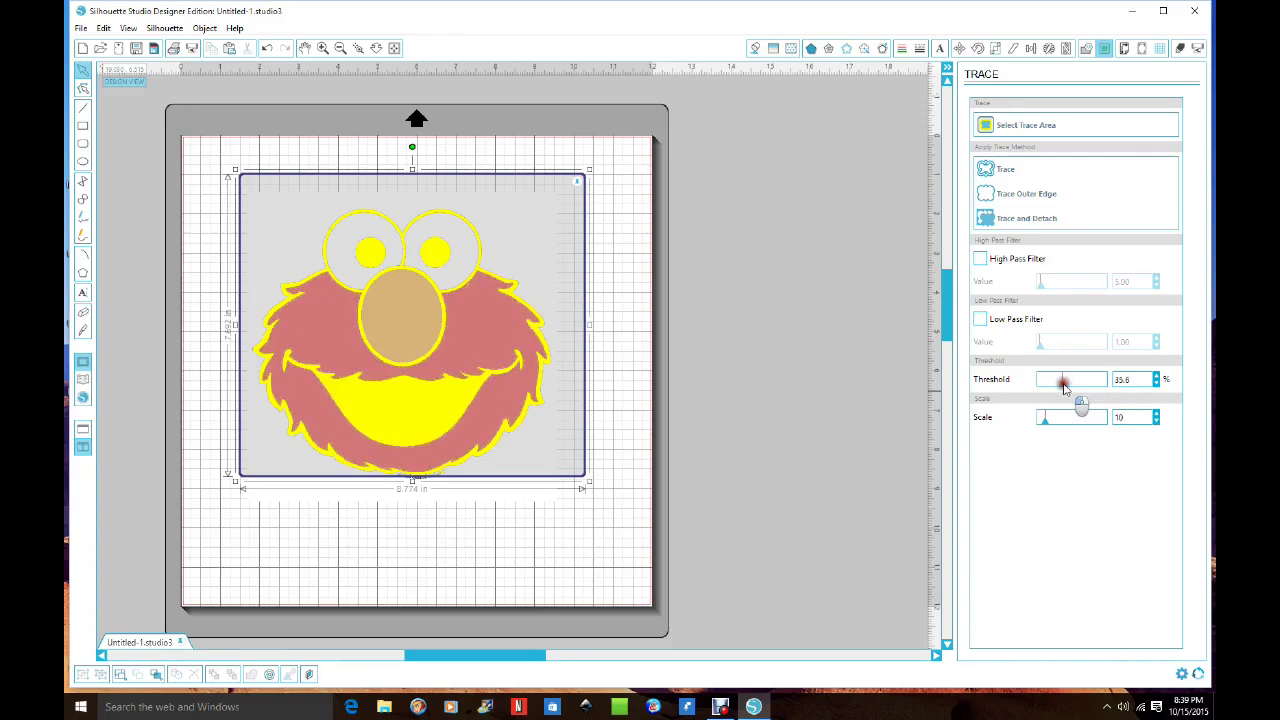
left_click(989, 172)
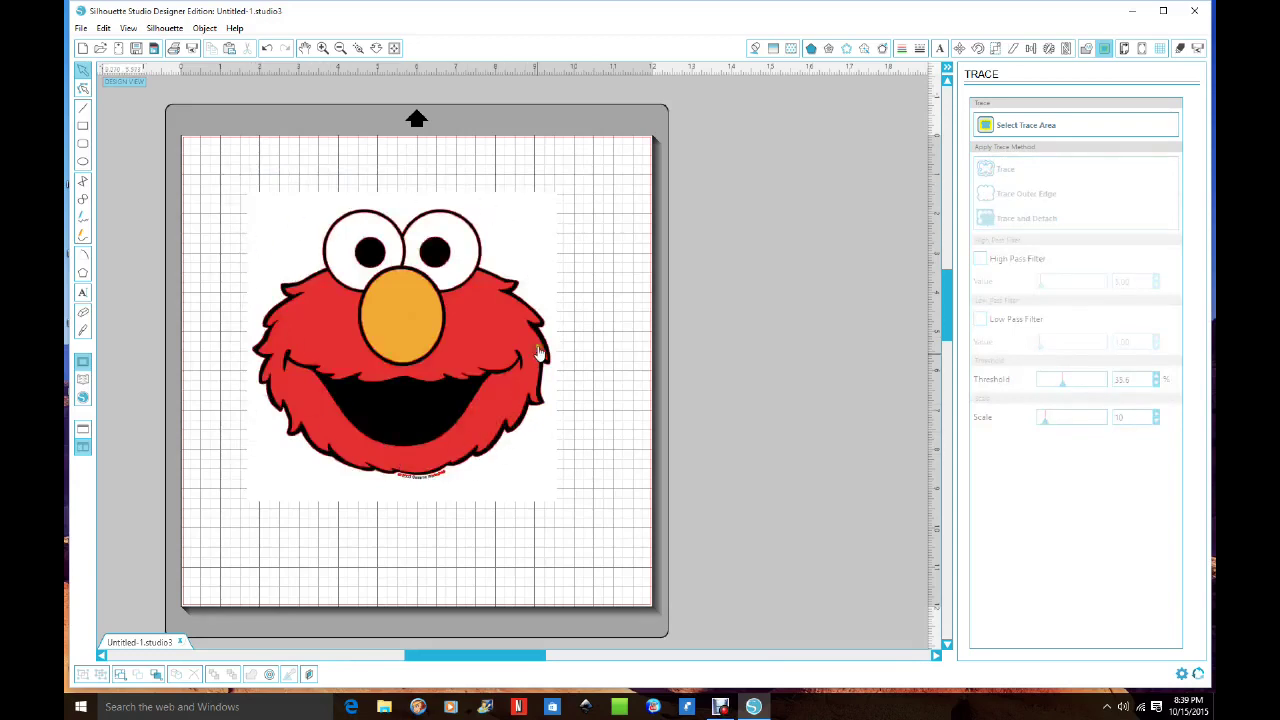
Drag the original Elmo picture off the mat to the right and reposition the red trace outline
left_click(340, 346)
left_click_drag(340, 346, 795, 329)
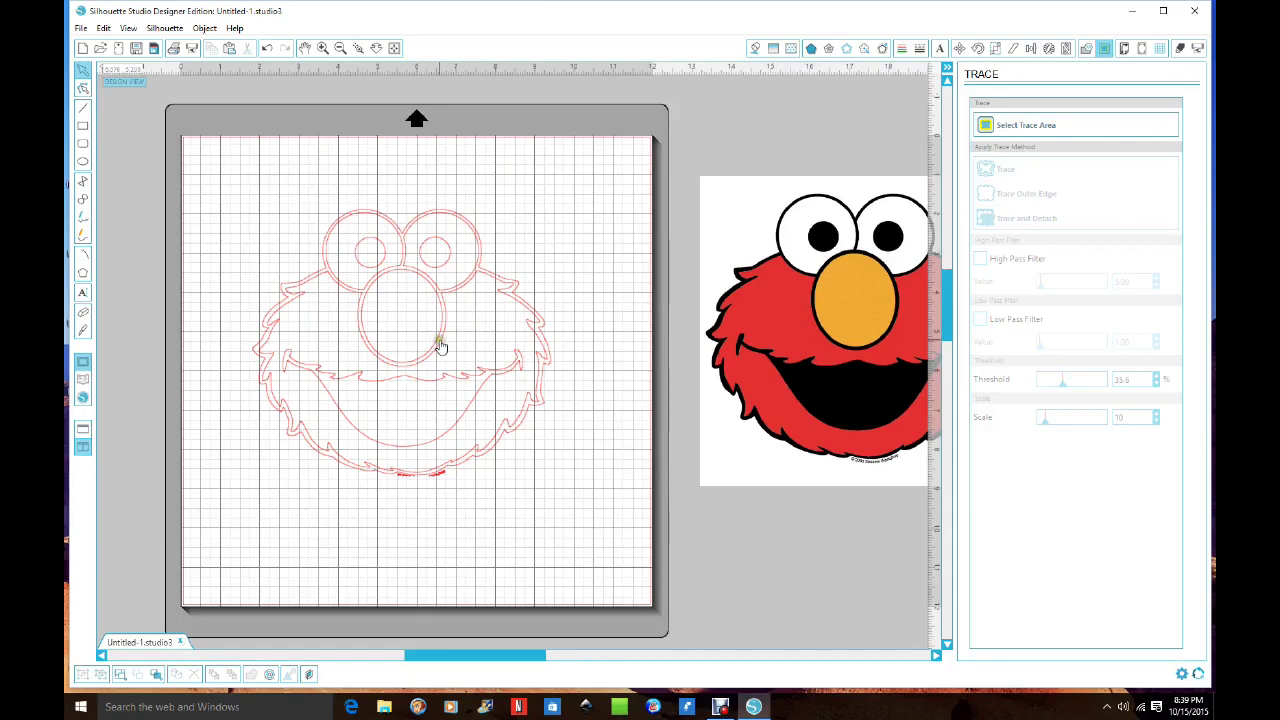
mouse_move(437, 346)
left_mouse_down()
mouse_move(445, 260)
mouse_move(503, 277)
mouse_move(440, 371)
mouse_move(408, 334)
mouse_move(423, 343)
mouse_move(514, 246)
mouse_move(460, 154)
mouse_move(423, 349)
mouse_move(434, 349)
mouse_move(449, 254)
left_mouse_up()
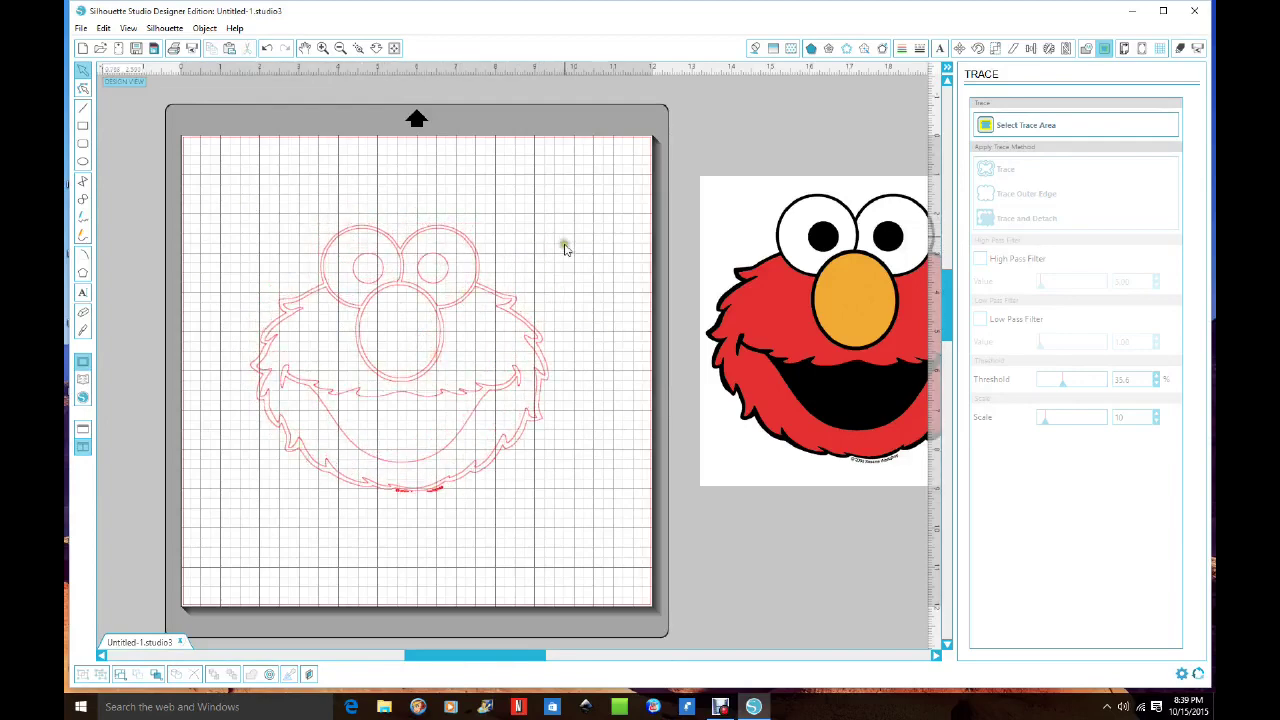
left_click(444, 342)
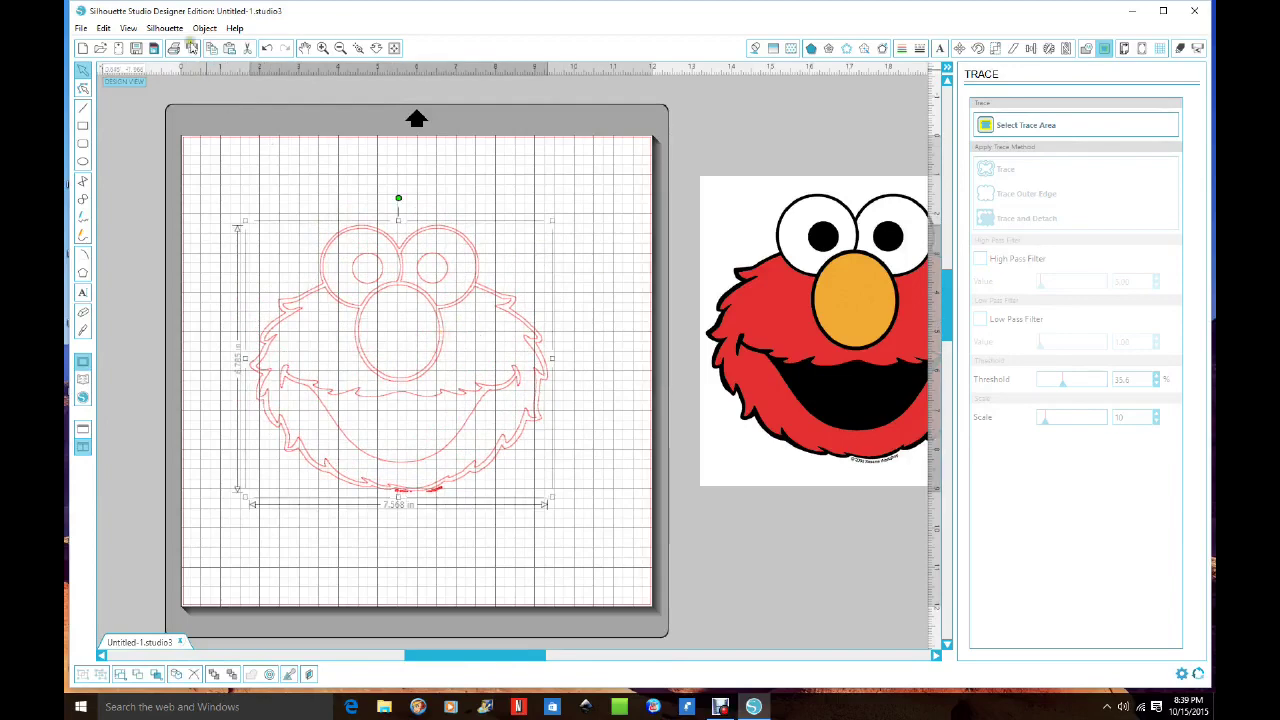
Release the traced outline's compound path into separate shapes, then deselect
left_click(203, 28)
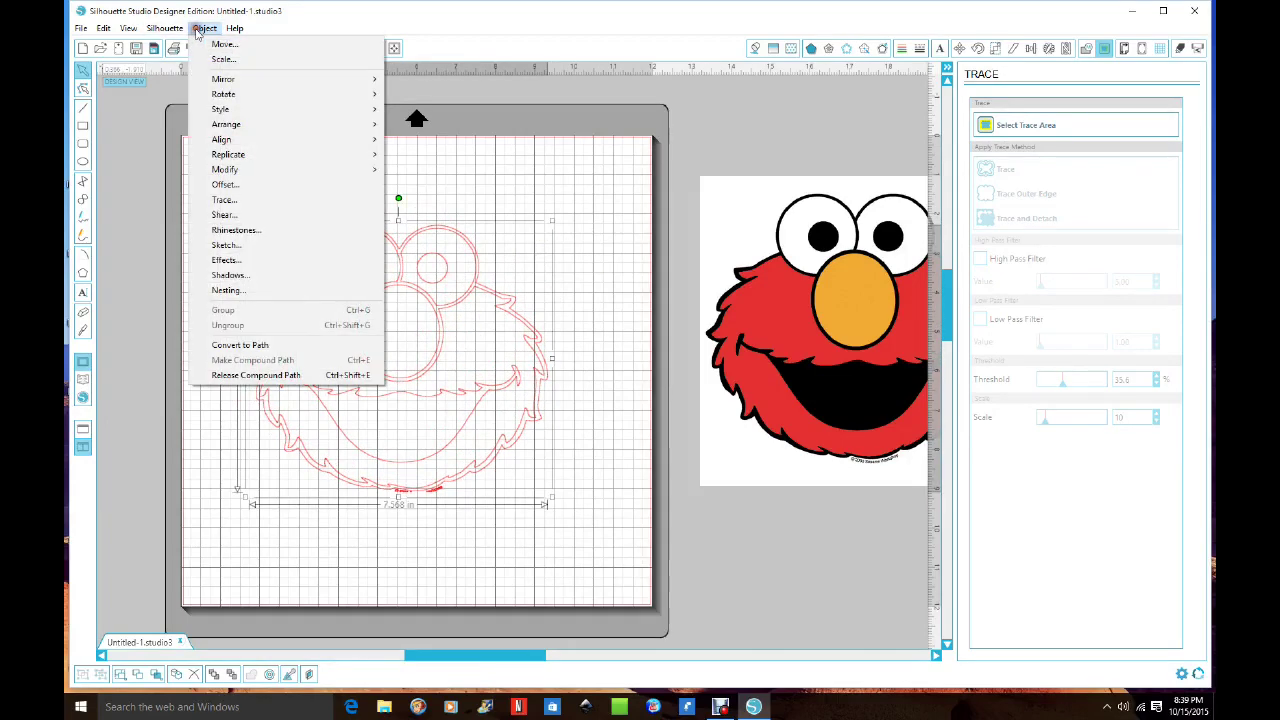
left_click(302, 377)
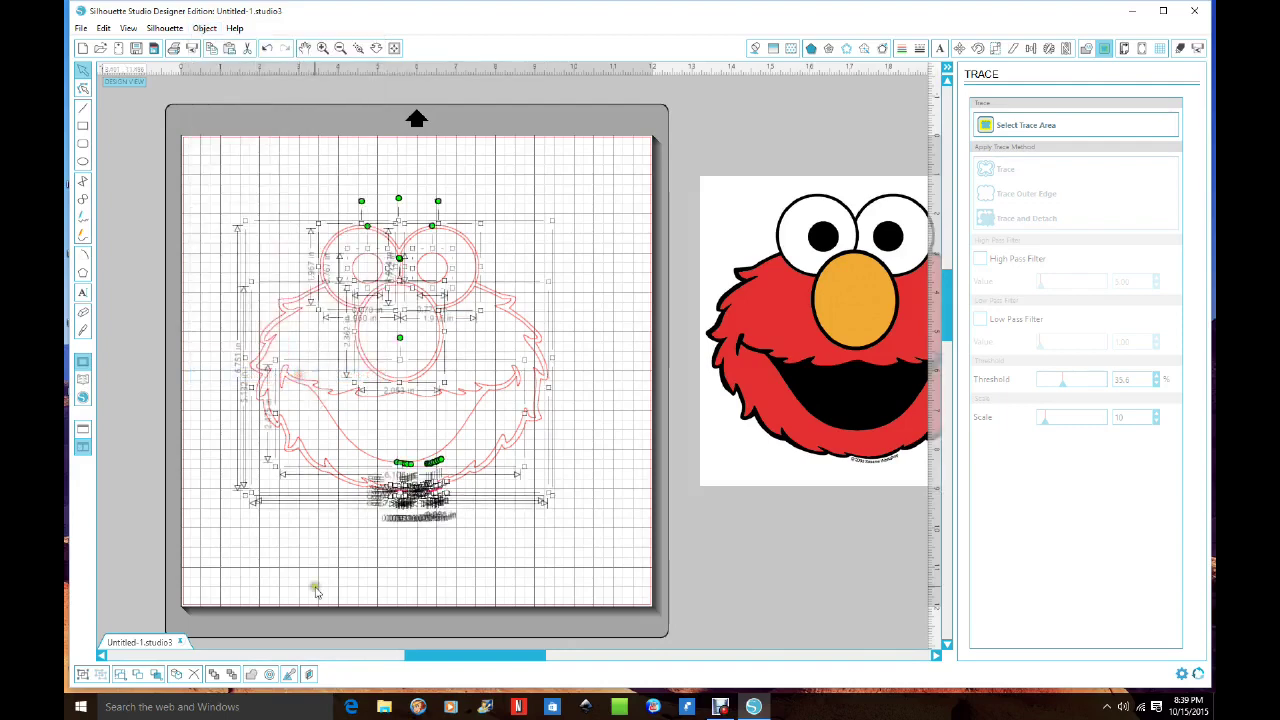
left_click(530, 555)
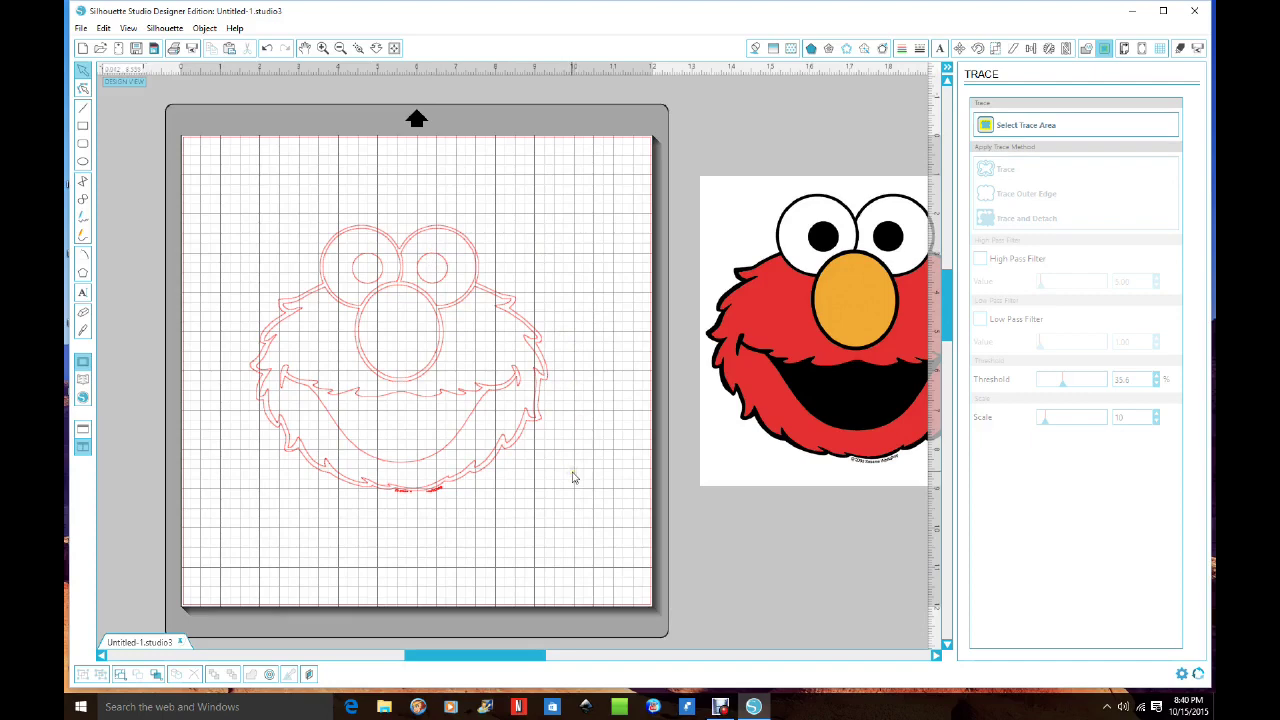
Try to select only the small stray shape below Elmo's chin, apart from the whole design
left_click(443, 499)
left_click(440, 500)
left_click(447, 519)
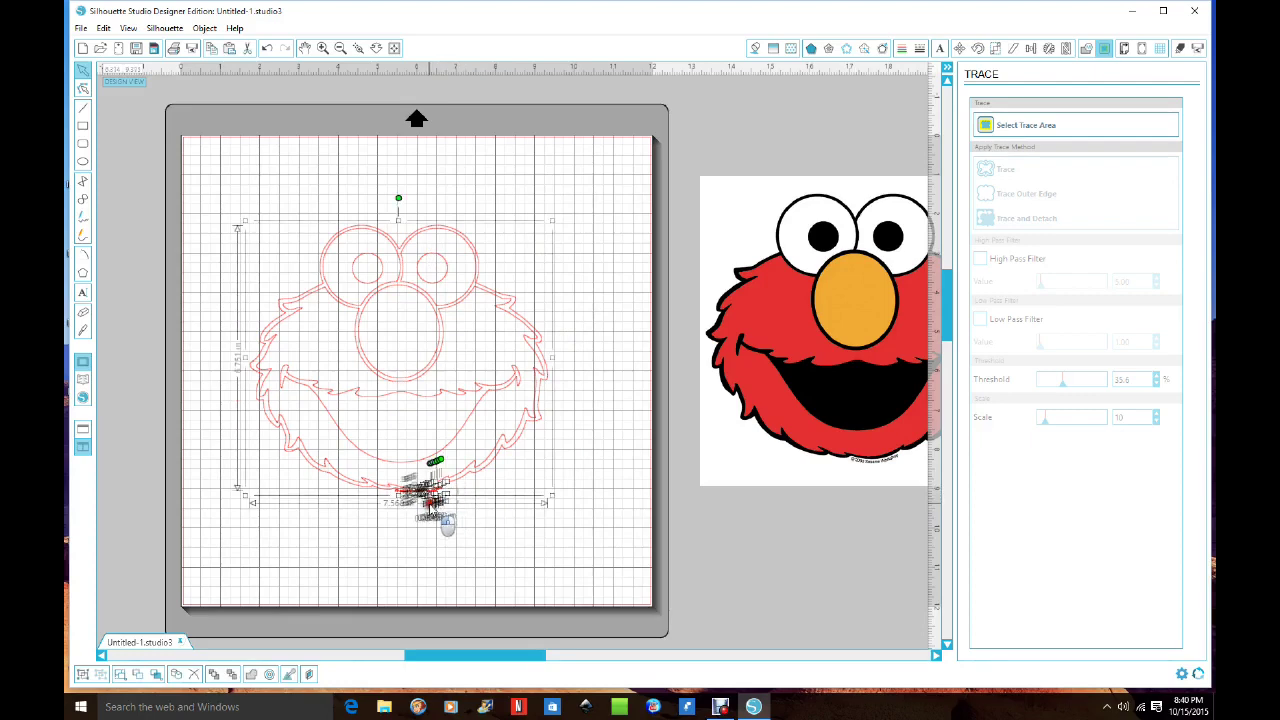
left_click(436, 500)
left_click(465, 490)
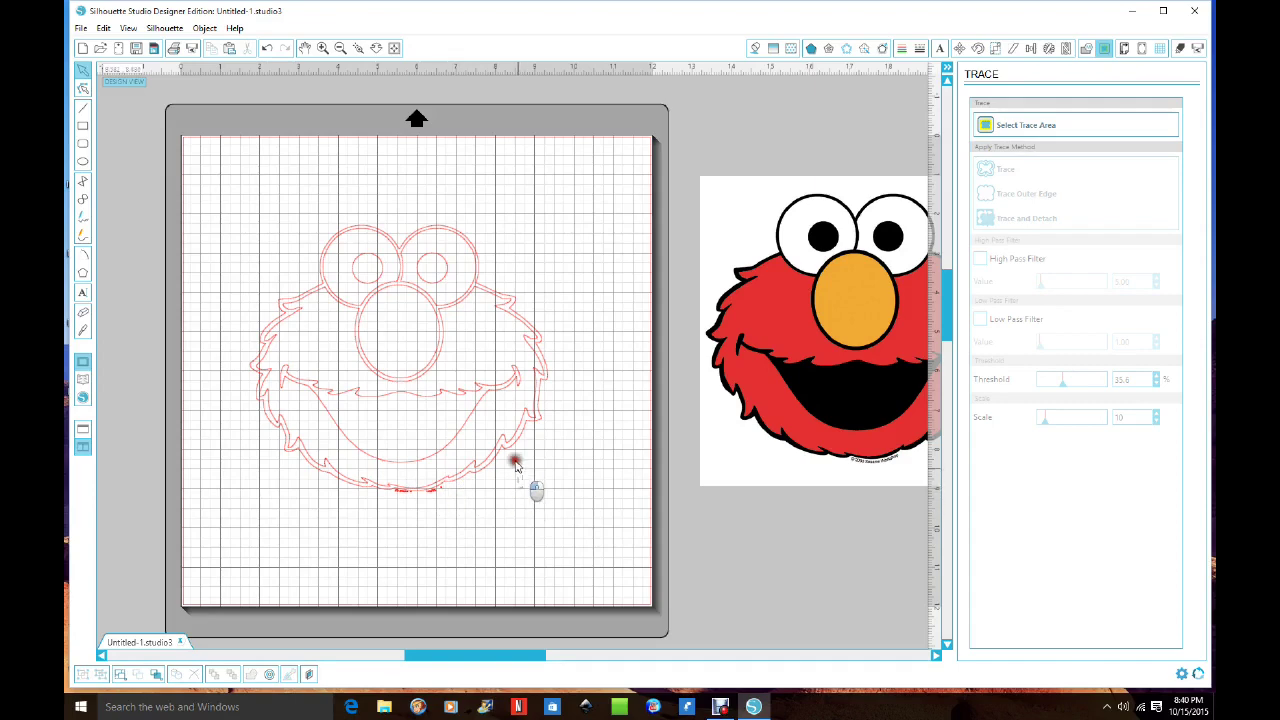
left_click(516, 446)
left_click(448, 493)
left_click(444, 494)
left_click(489, 518)
left_click(433, 493)
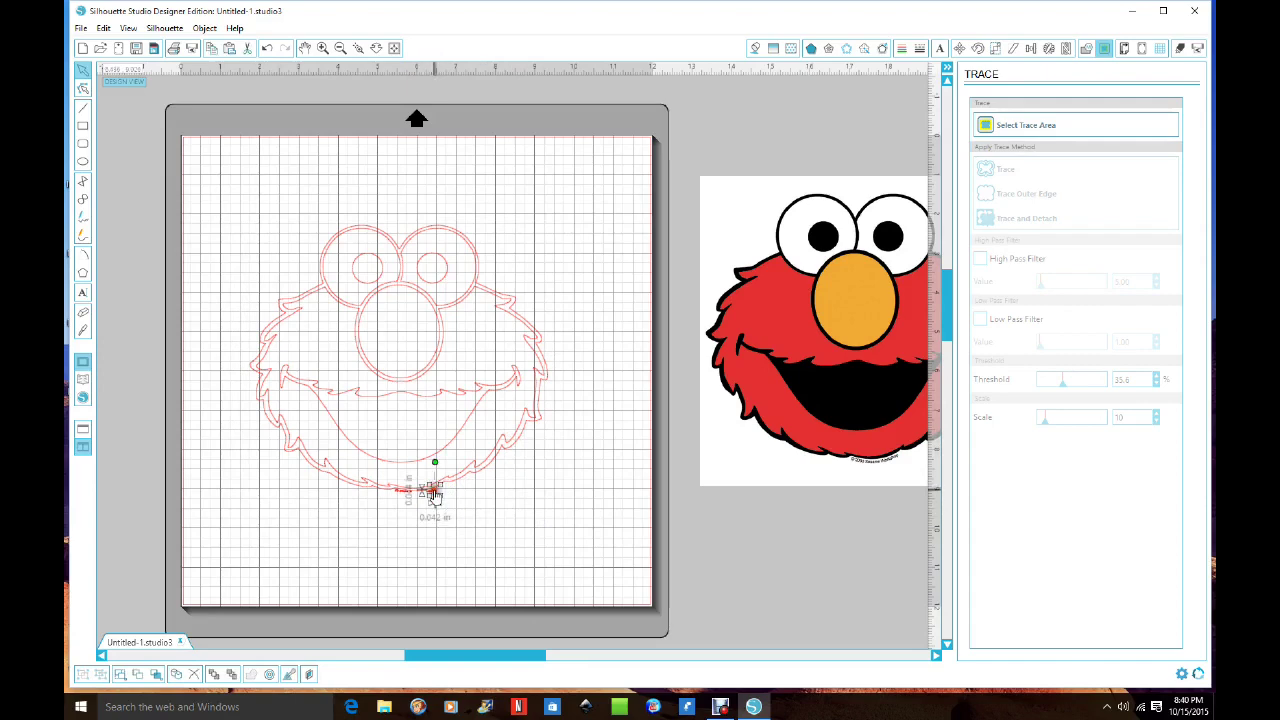
left_click(434, 497)
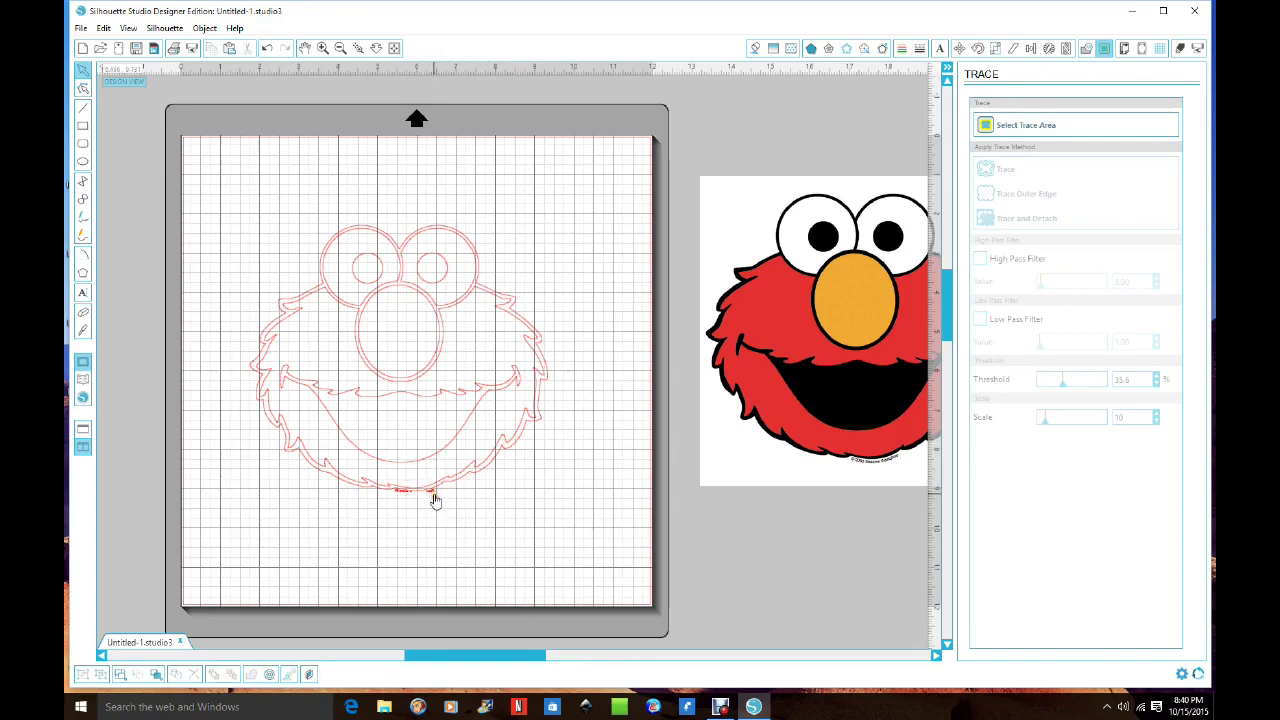
left_click(432, 494)
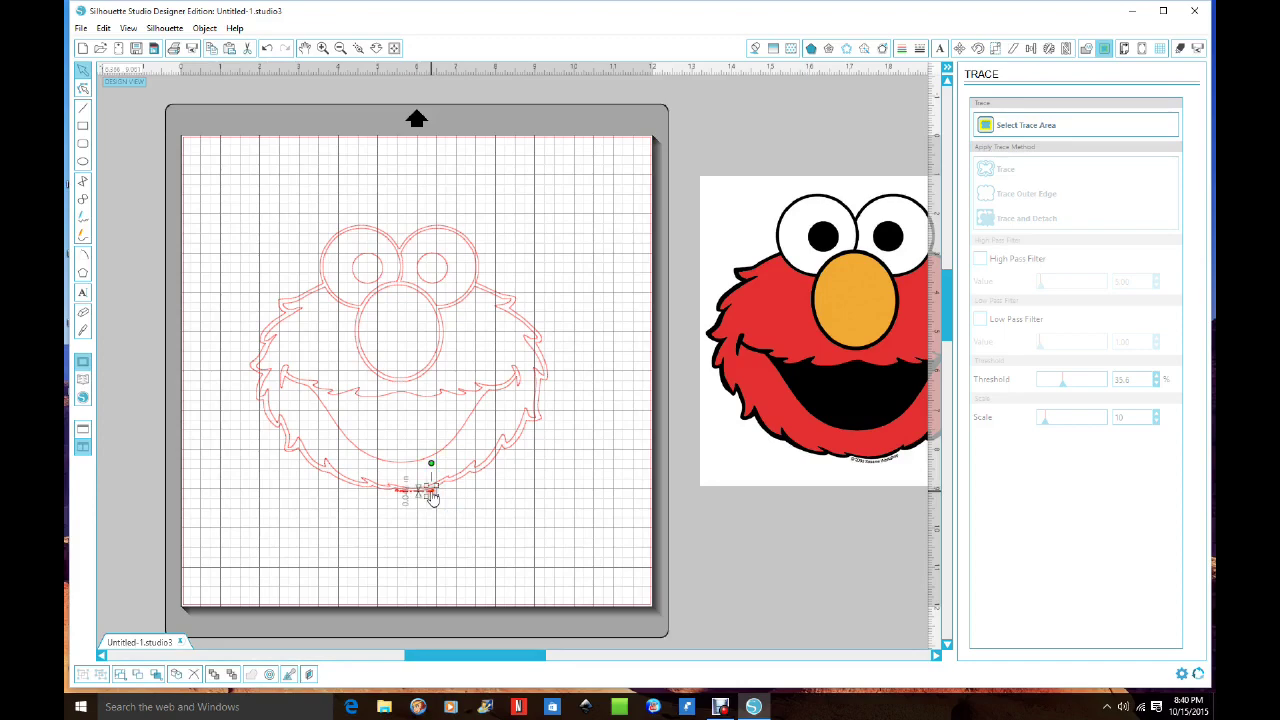
Isolate the stray fragment below the chin and delete it
left_click(433, 498)
left_click(433, 497)
left_click(432, 497)
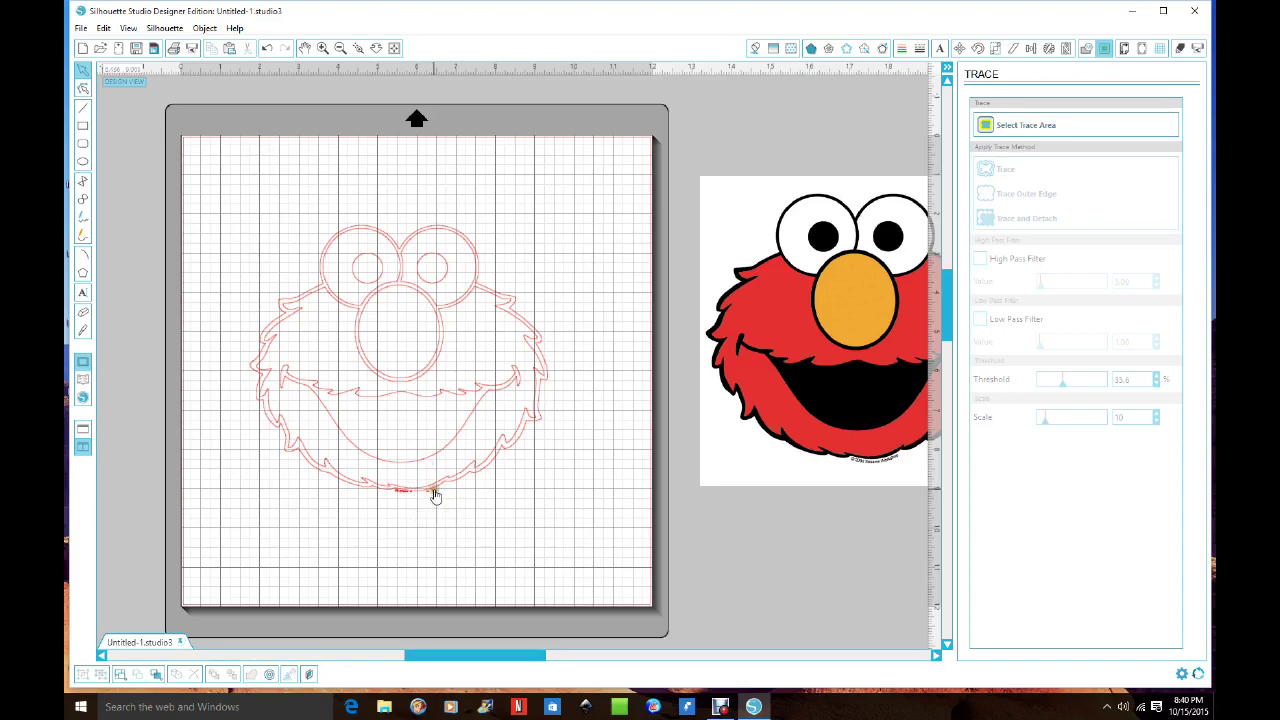
left_click(434, 497)
left_click(433, 497)
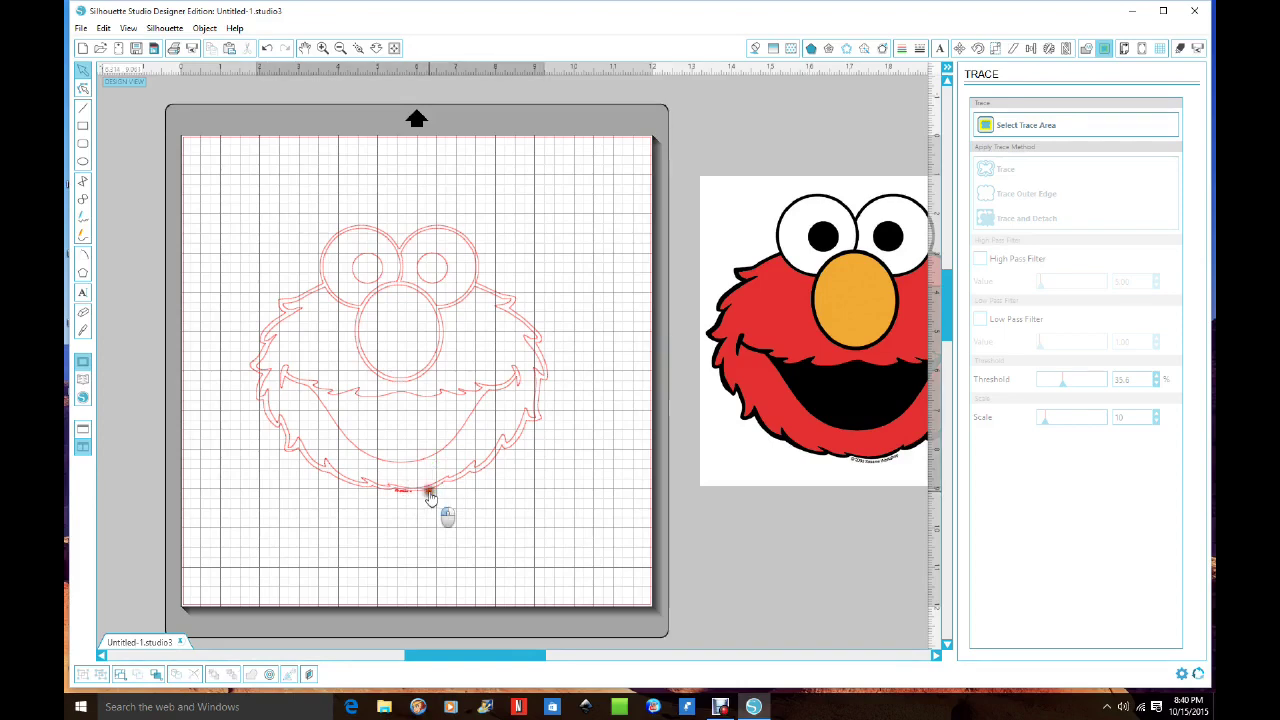
left_click(430, 497)
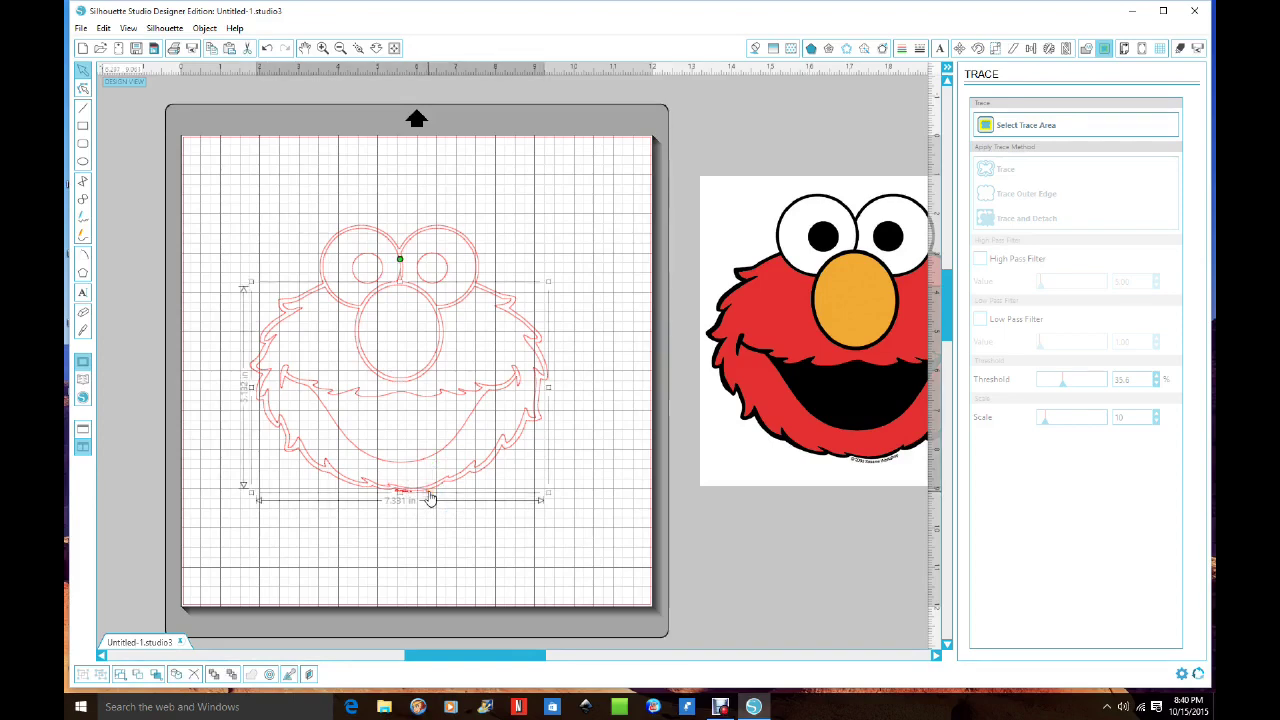
left_click(471, 545)
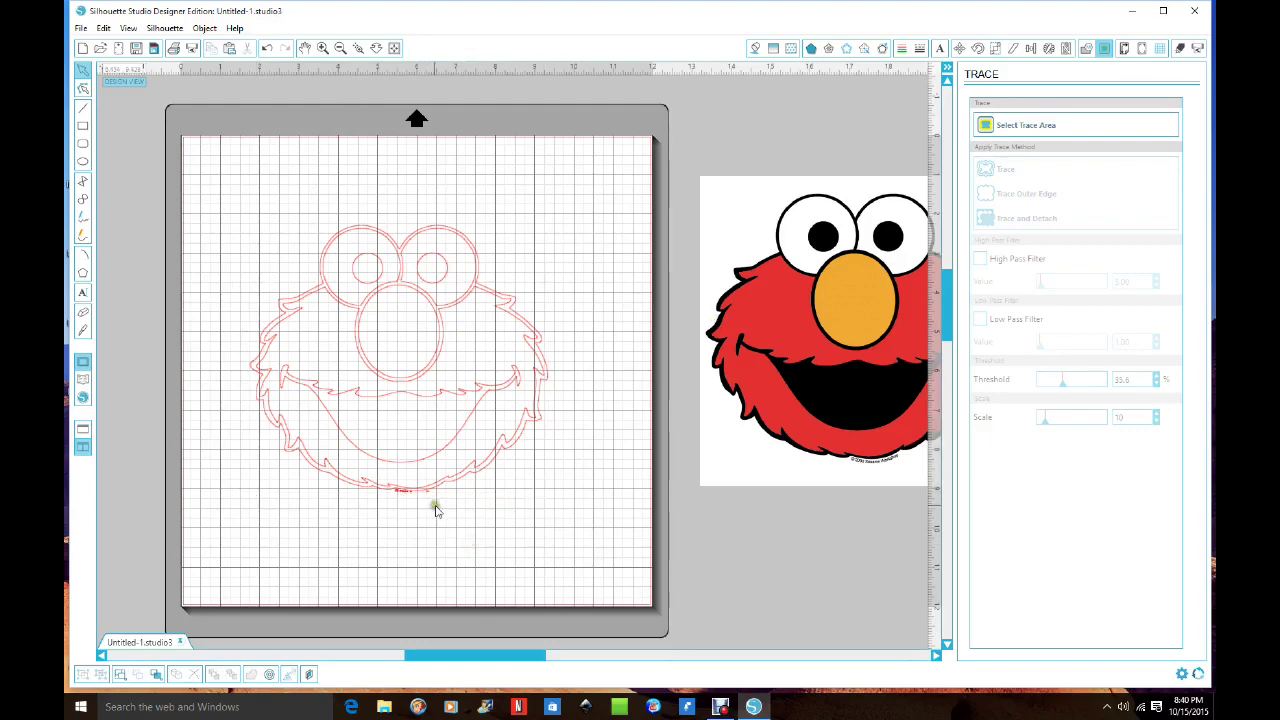
left_click(427, 496)
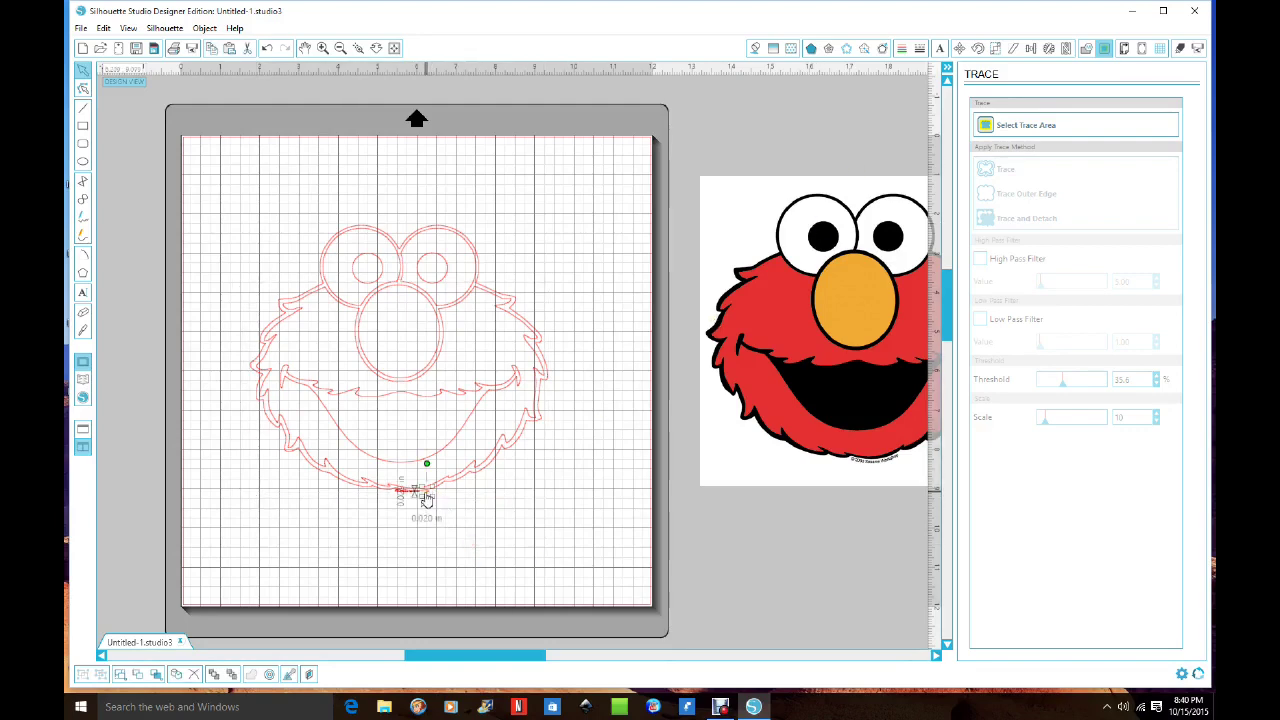
key("Delete")
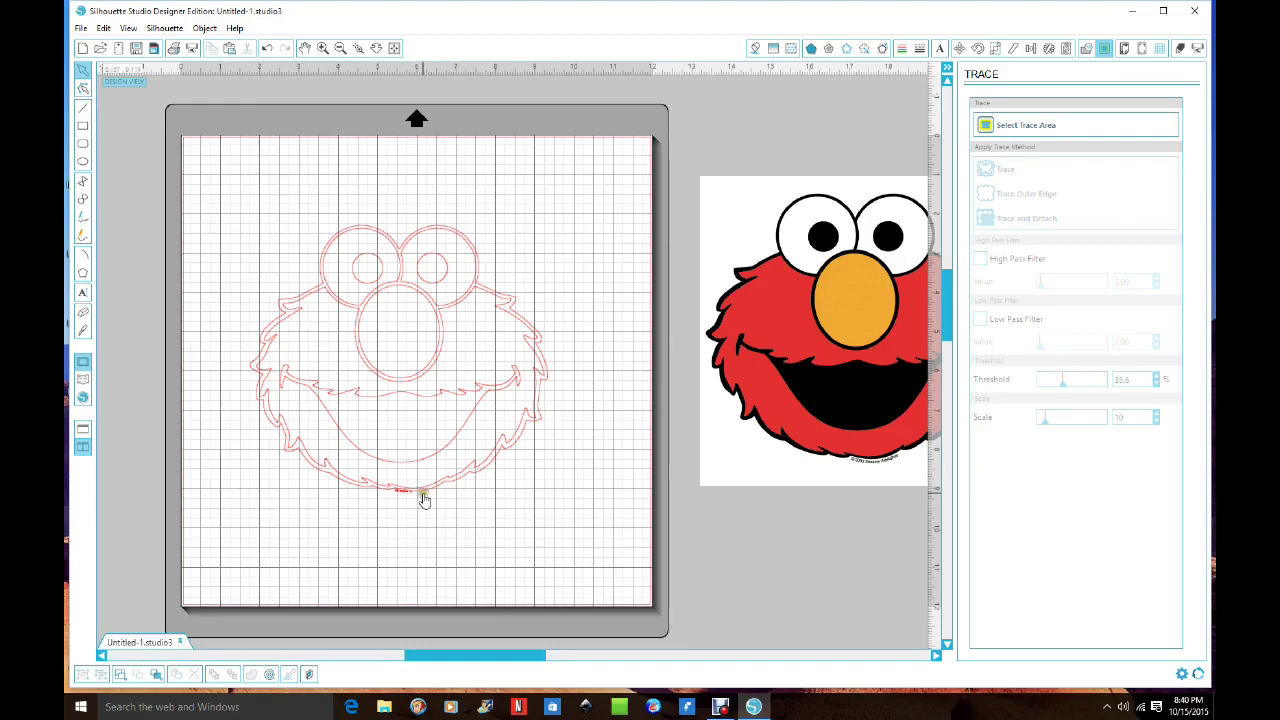
left_click(429, 497)
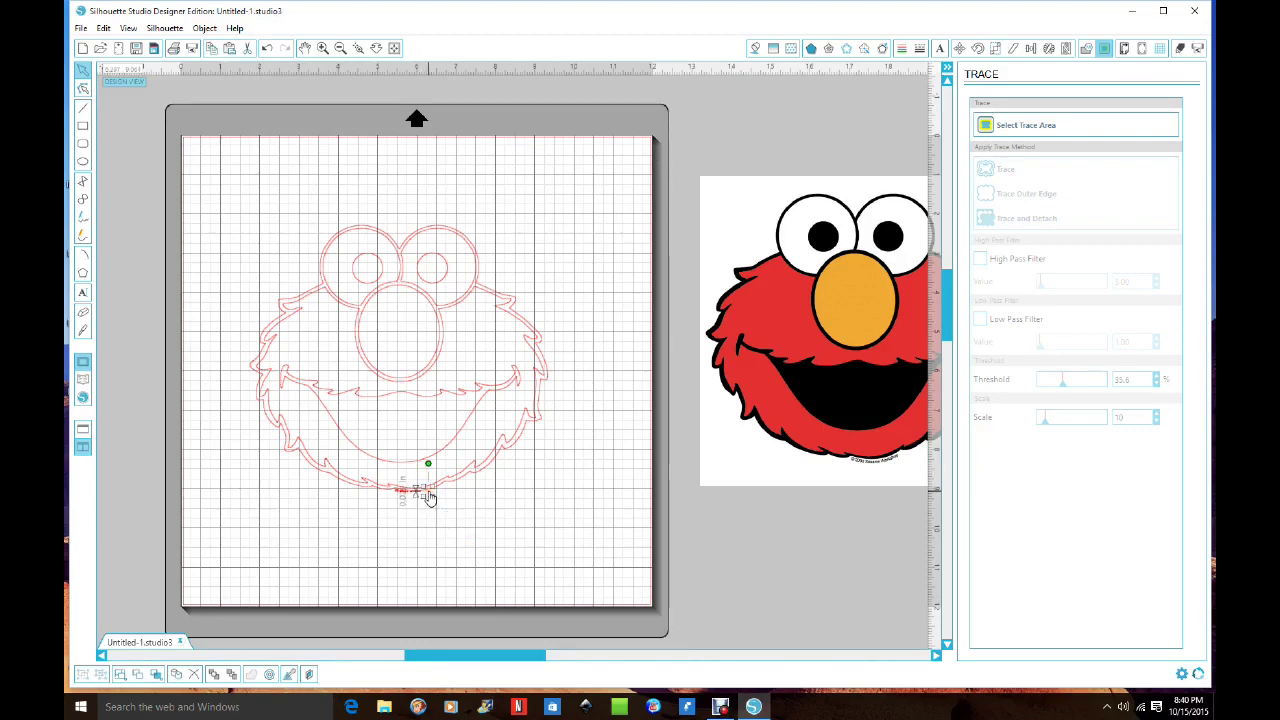
key("Delete")
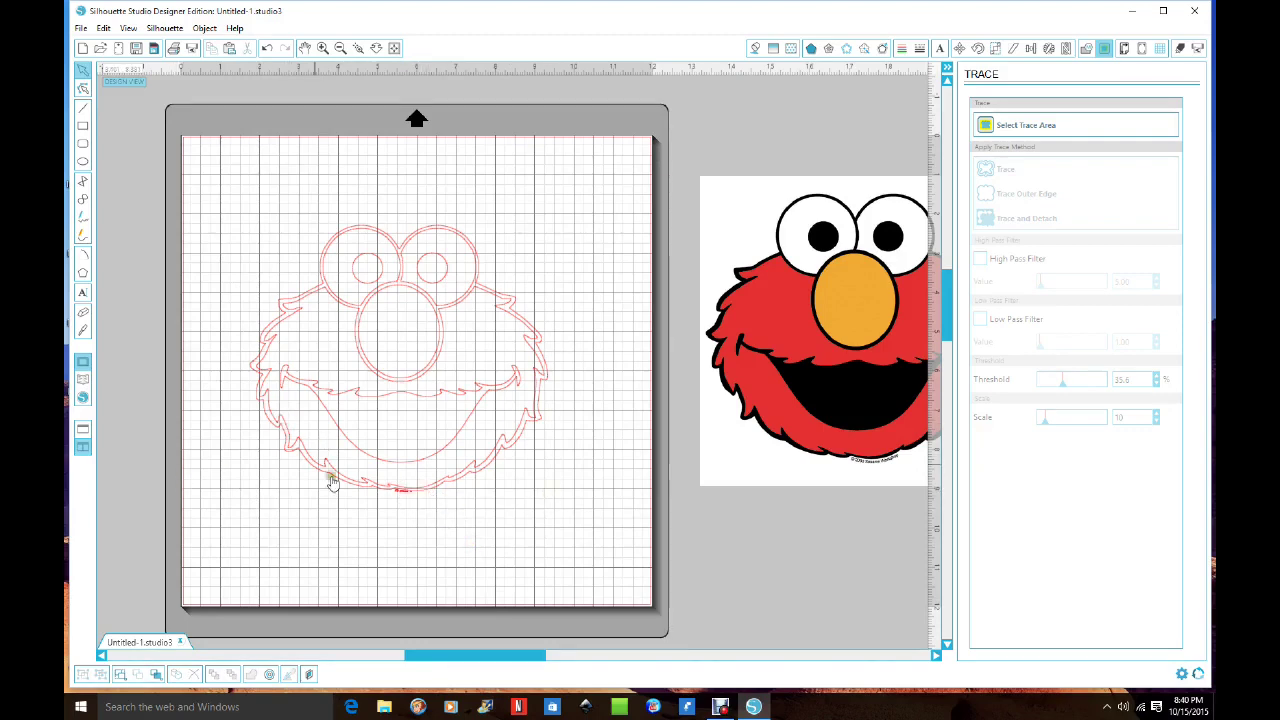
Inspect the remaining chin piece, then move the outer outline off the mat to the upper left
left_click(409, 495)
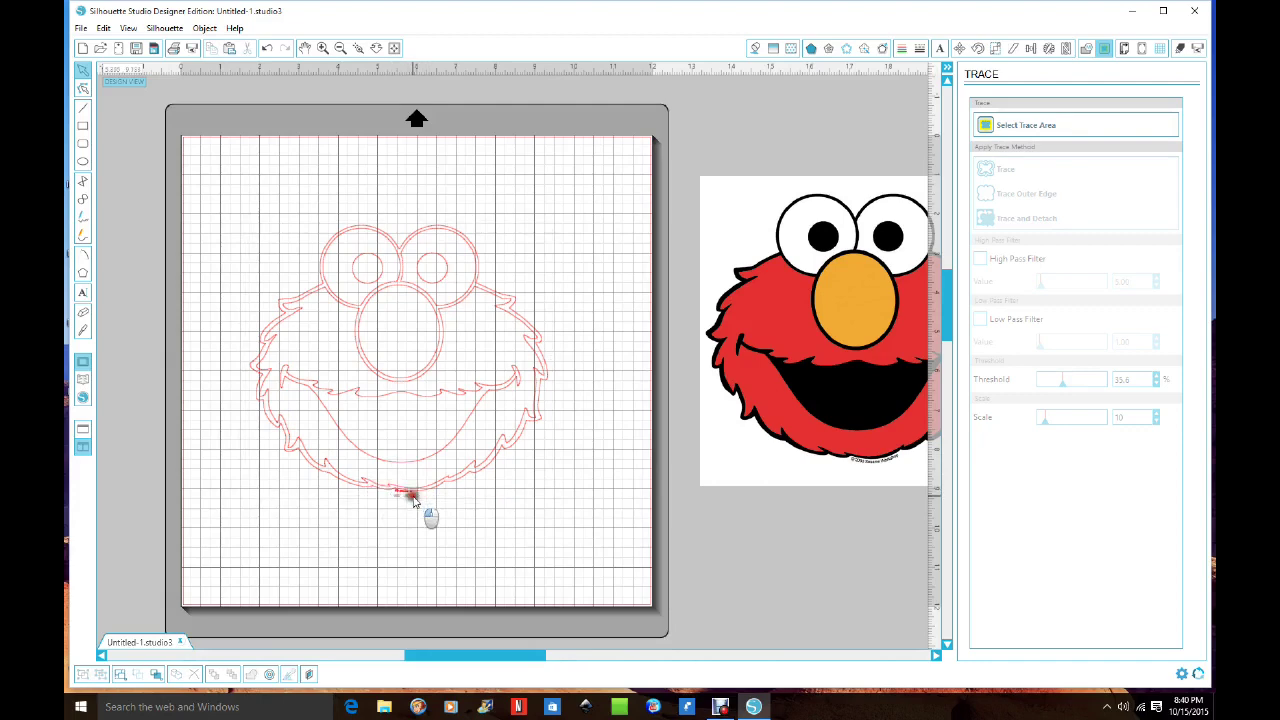
left_click(452, 470)
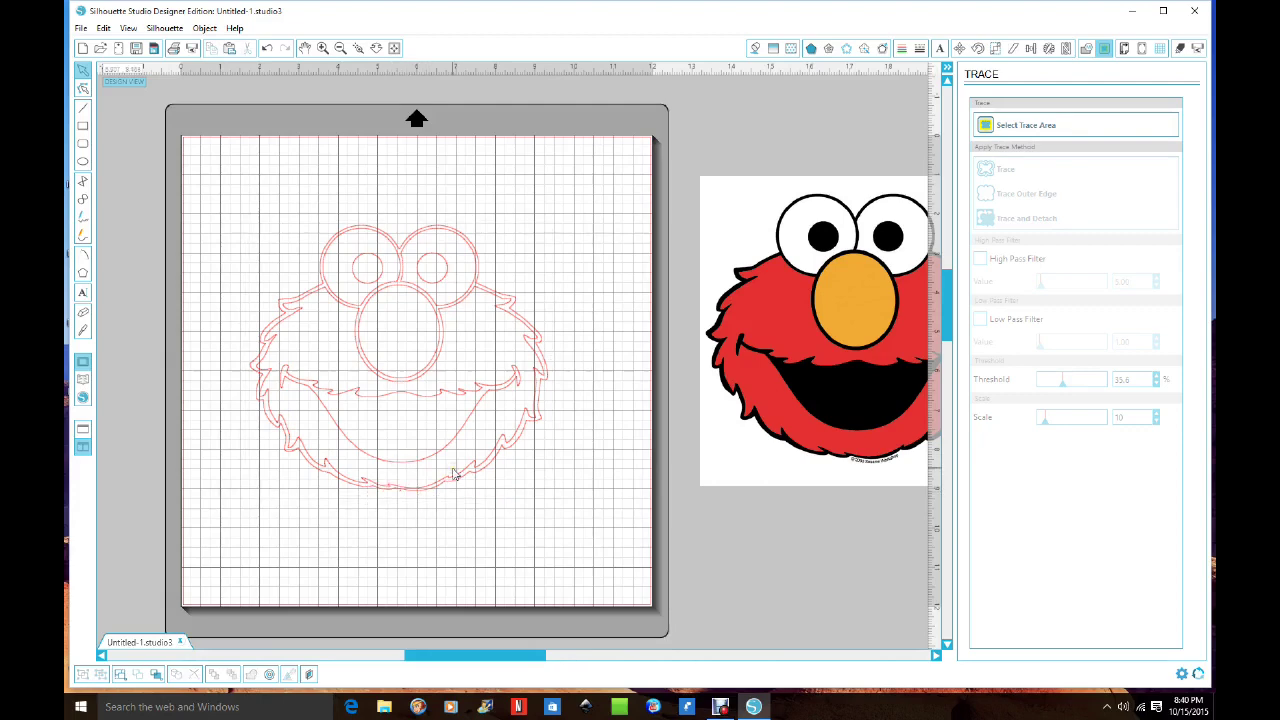
left_click(399, 496)
left_click(397, 502)
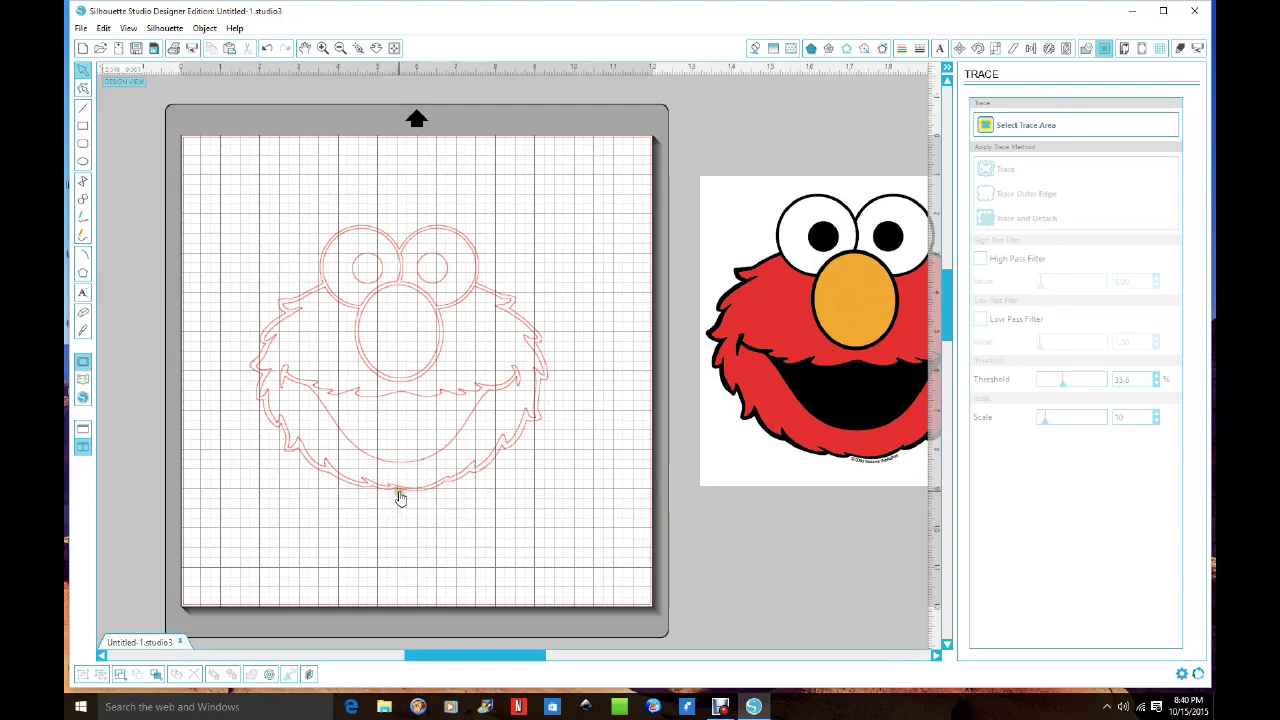
left_click(399, 494)
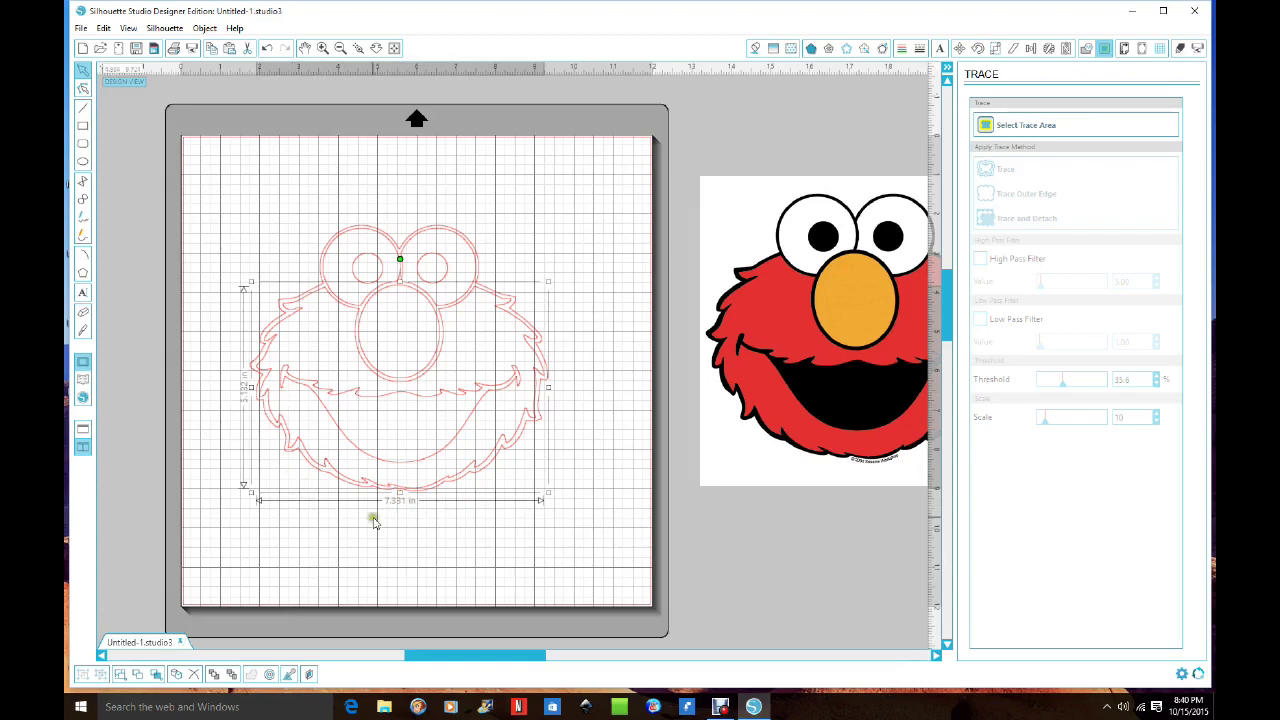
left_click(374, 516)
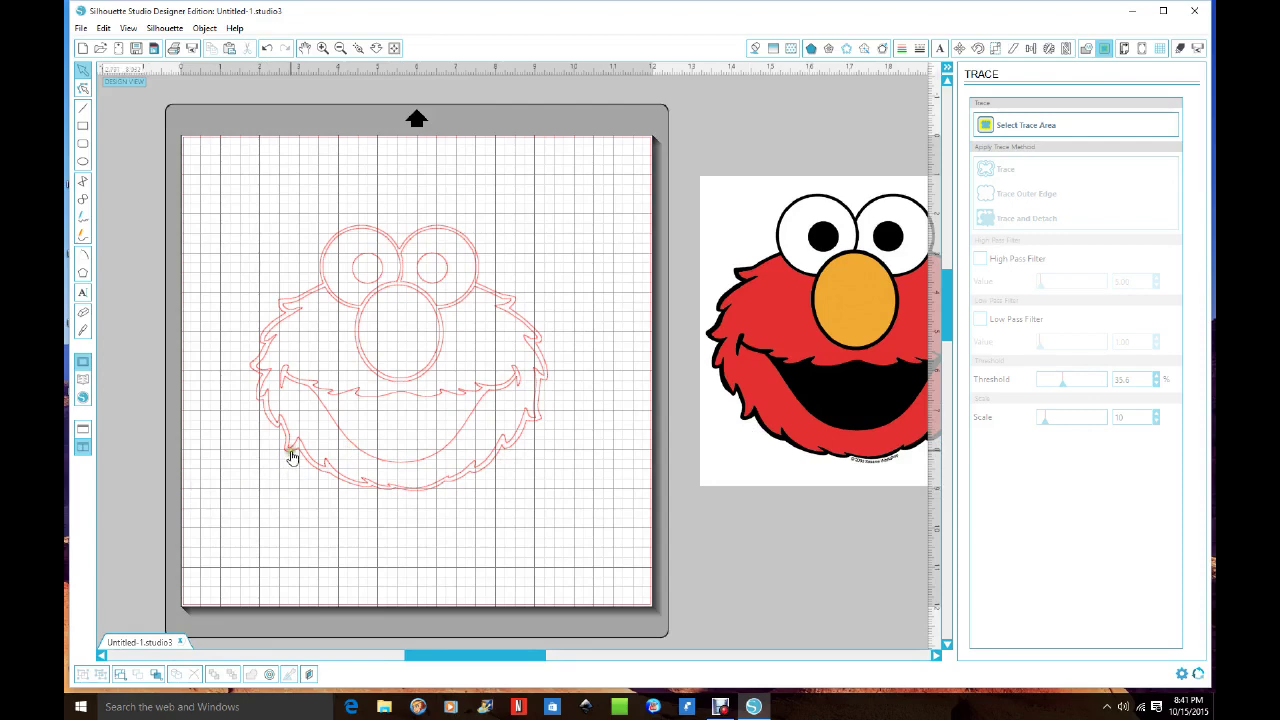
mouse_move(291, 457)
left_mouse_down()
mouse_move(277, 471)
mouse_move(143, 349)
mouse_move(92, 247)
mouse_move(126, 249)
mouse_move(120, 240)
left_mouse_up()
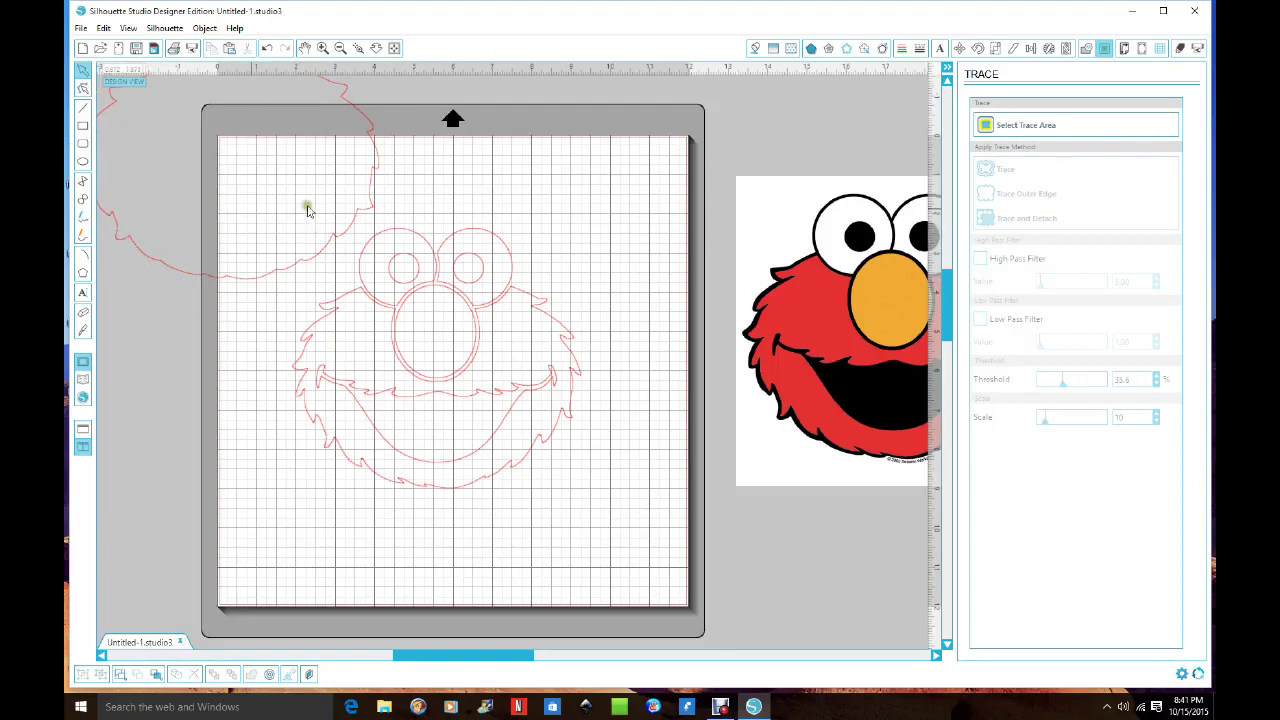
Give the detached outer outline shape a black fill and a black line colour
left_click(187, 280)
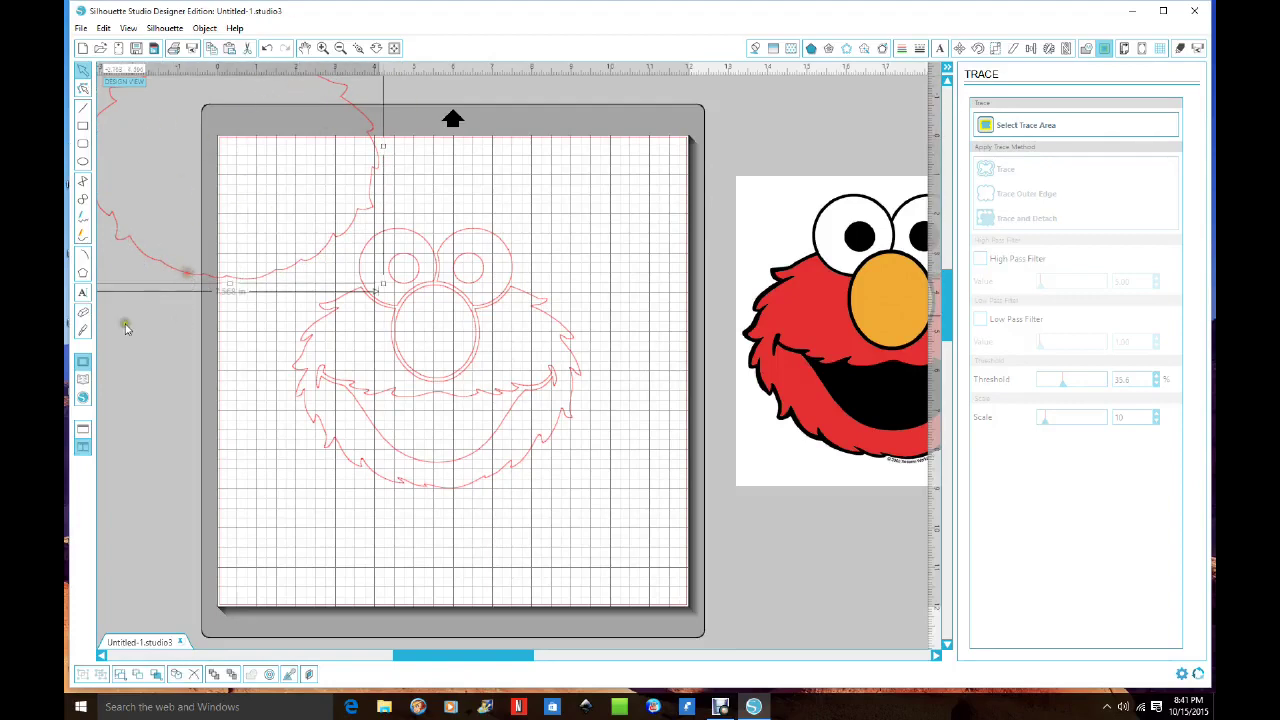
left_click(755, 49)
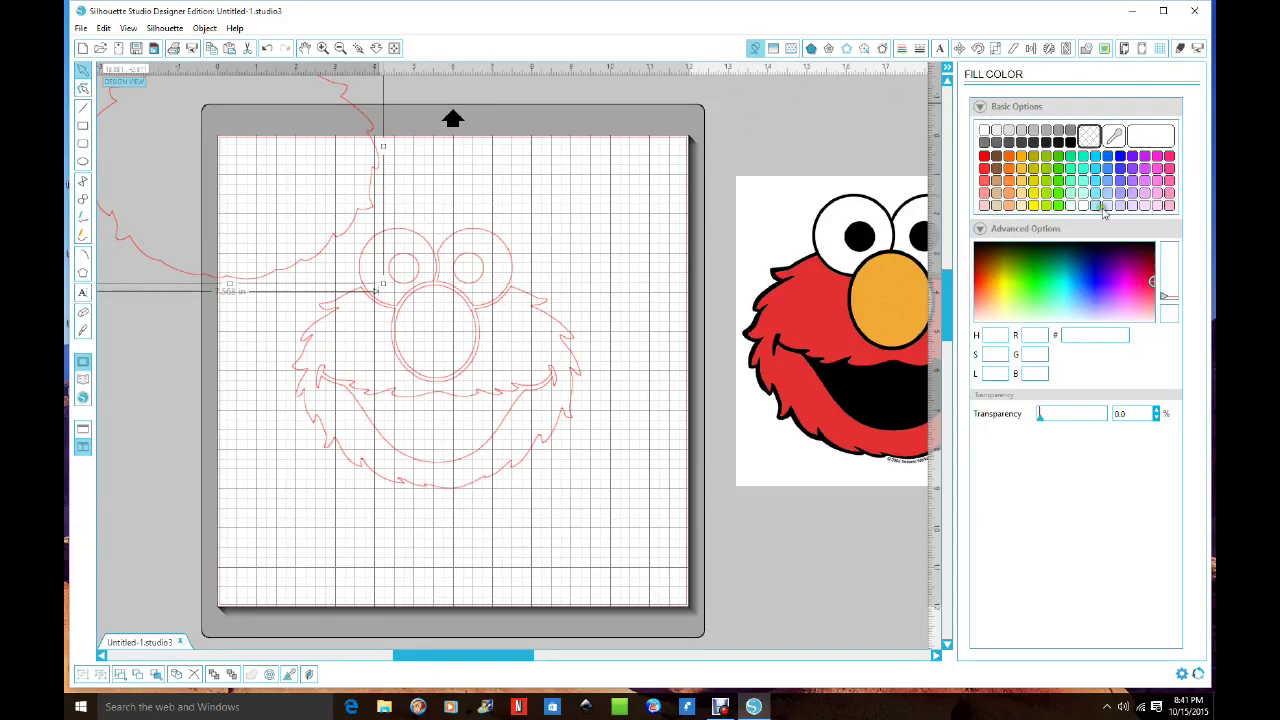
left_click(1070, 143)
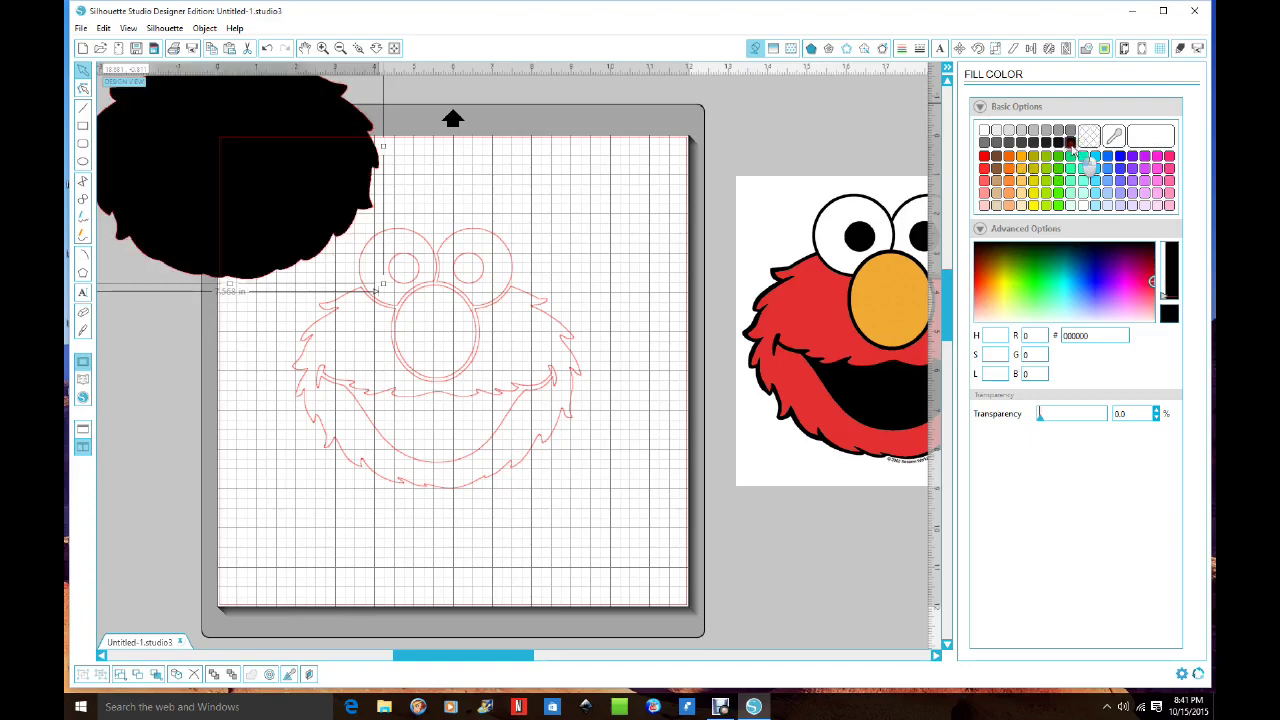
left_click(901, 48)
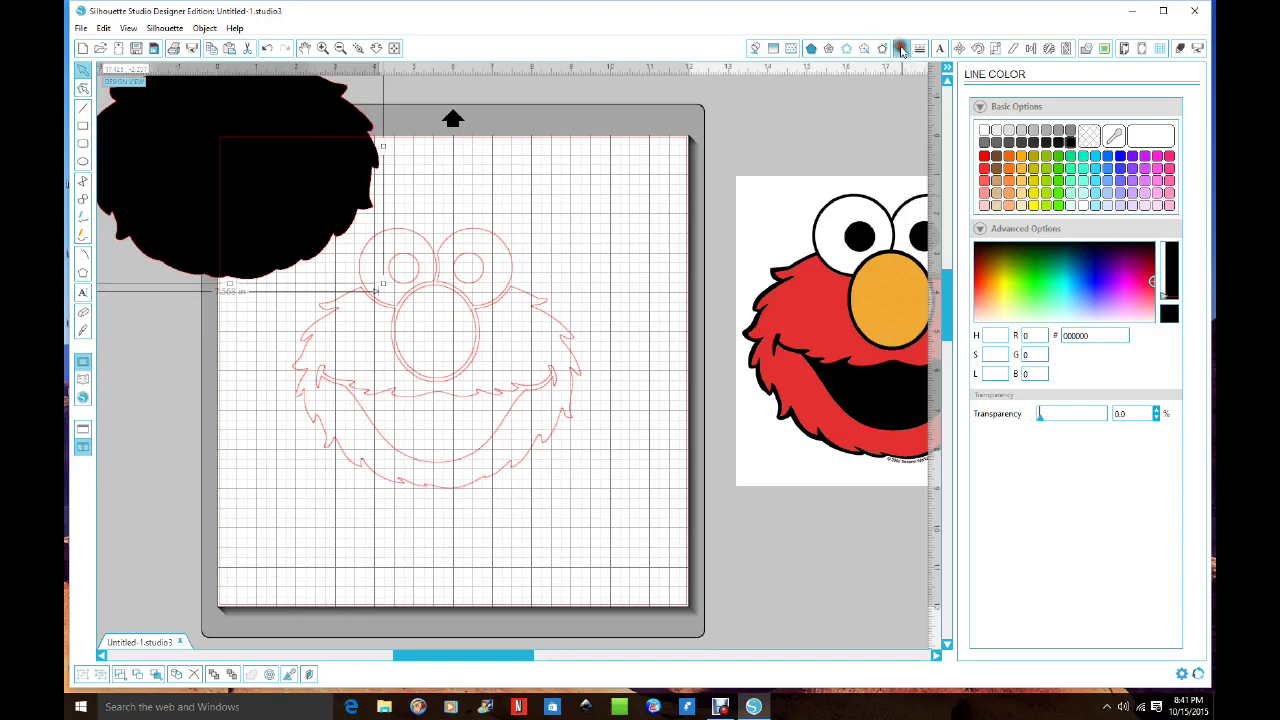
left_click(1071, 142)
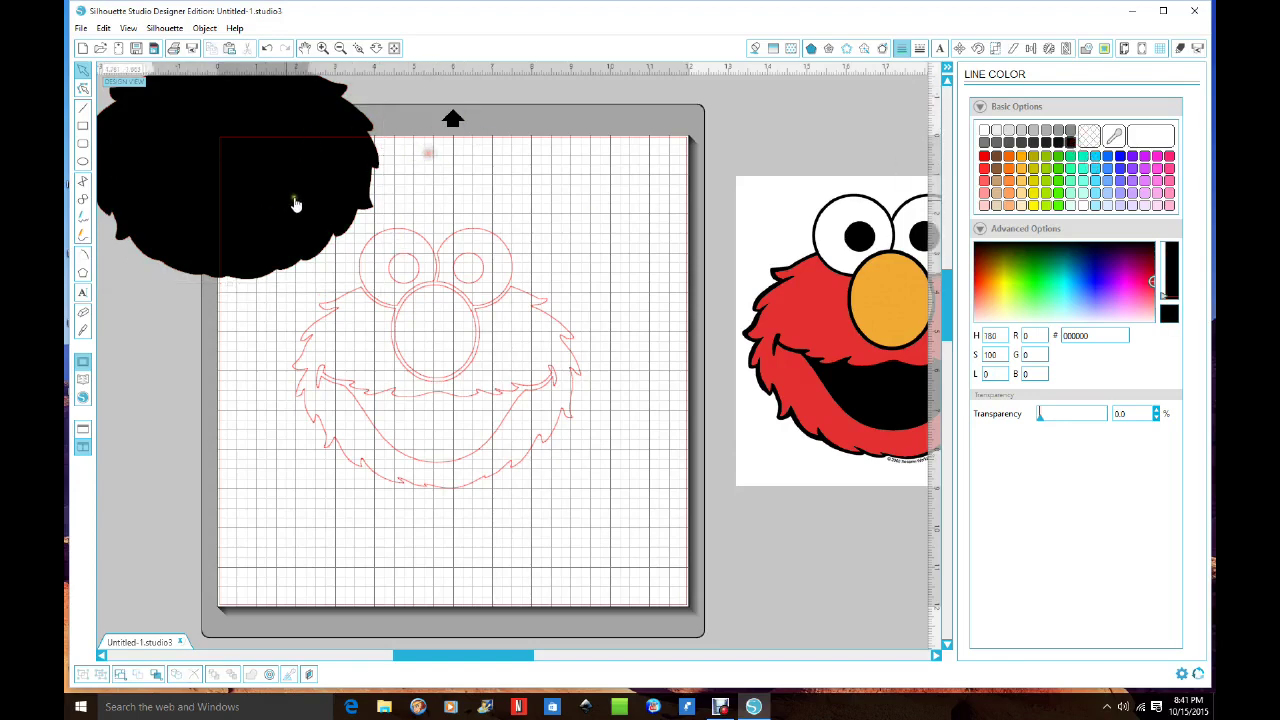
left_click(234, 218)
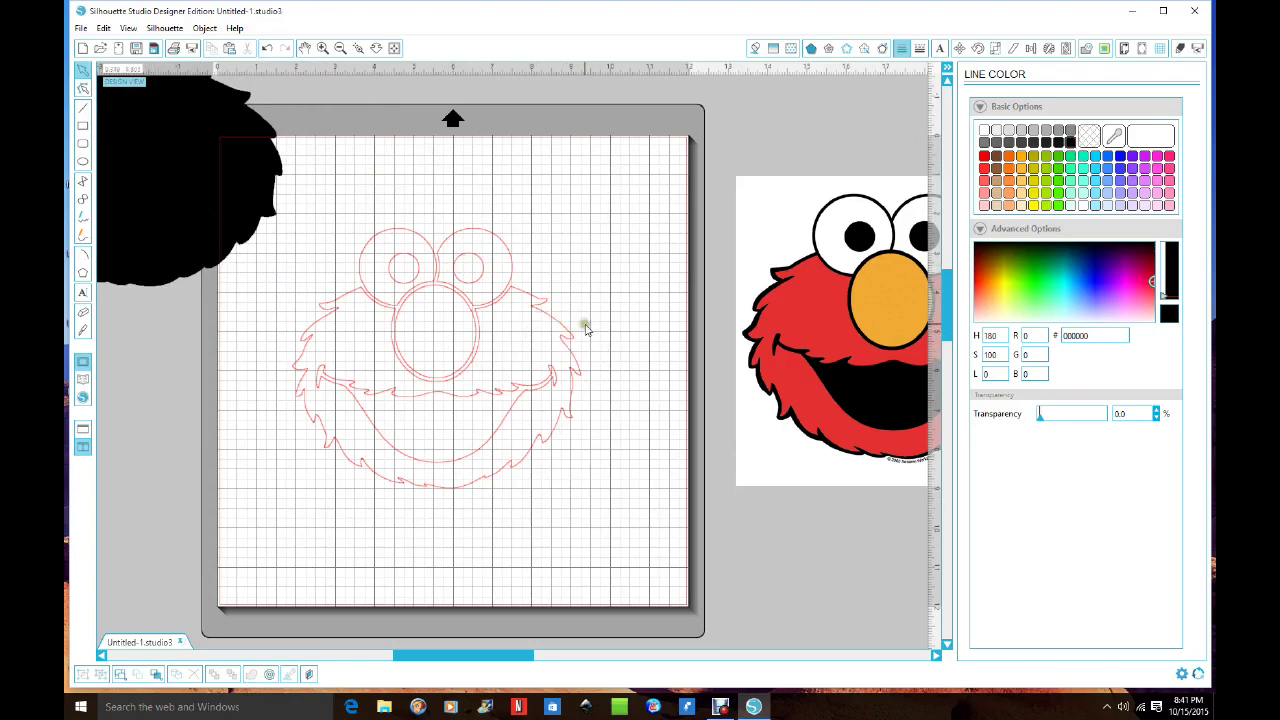
Set the fur trace's line and fill to olive, then drag the black shape behind it
left_click(566, 358)
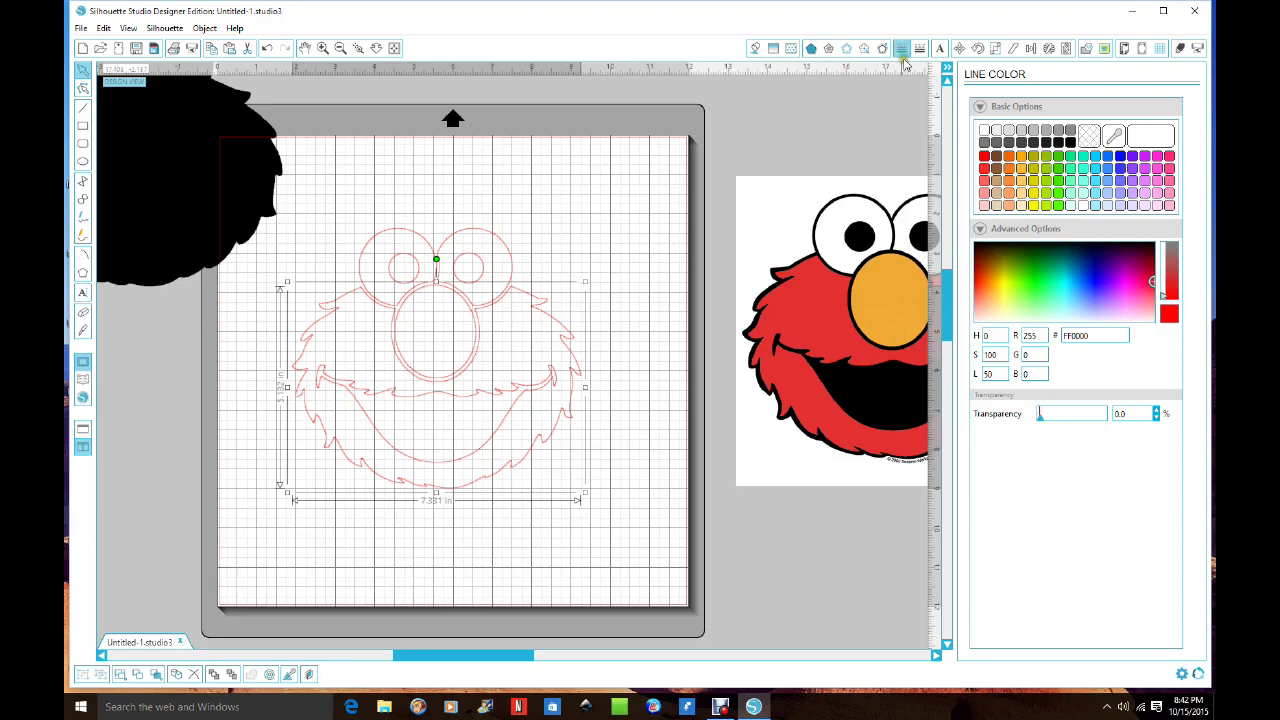
left_click(1032, 157)
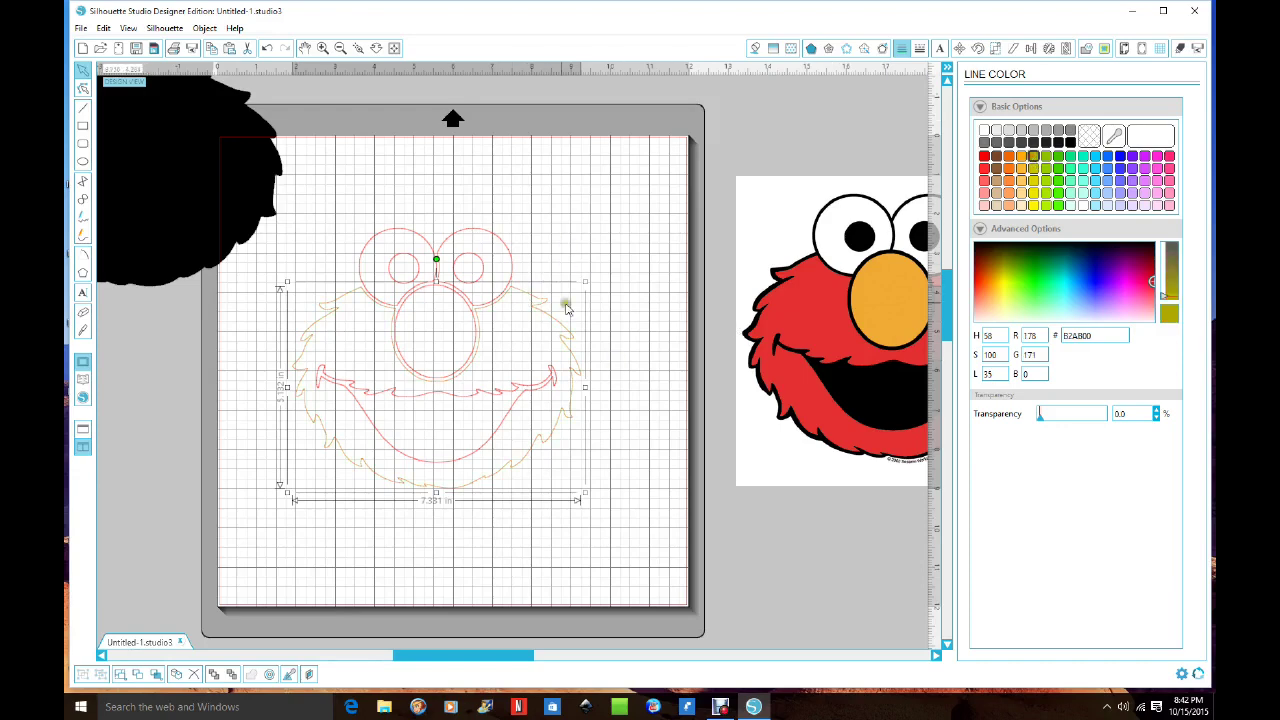
left_click(755, 50)
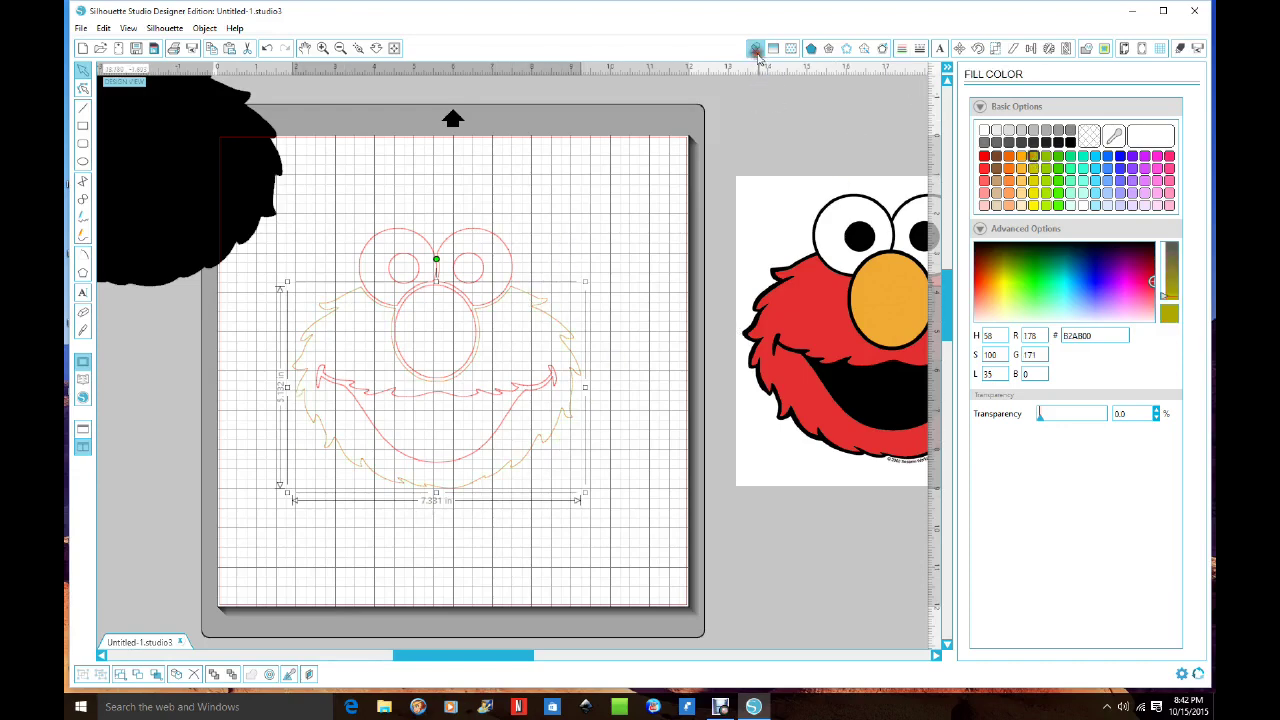
left_click(1035, 159)
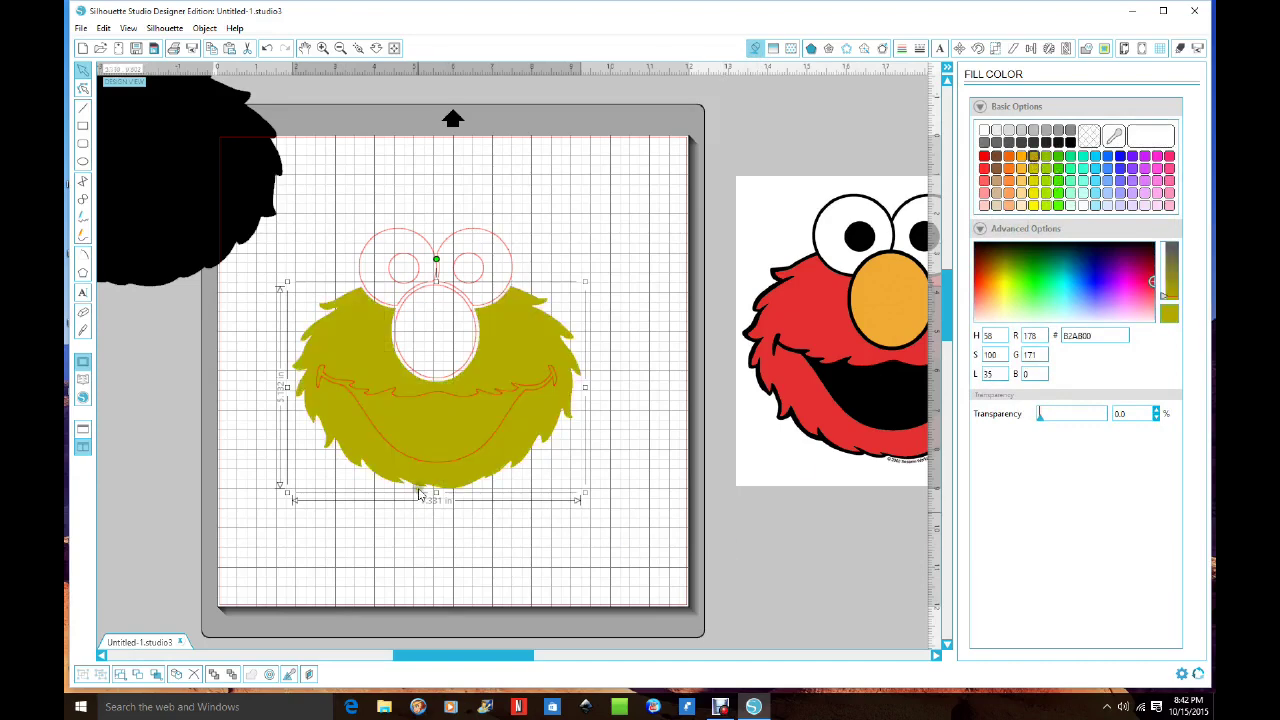
left_click_drag(276, 208, 510, 400)
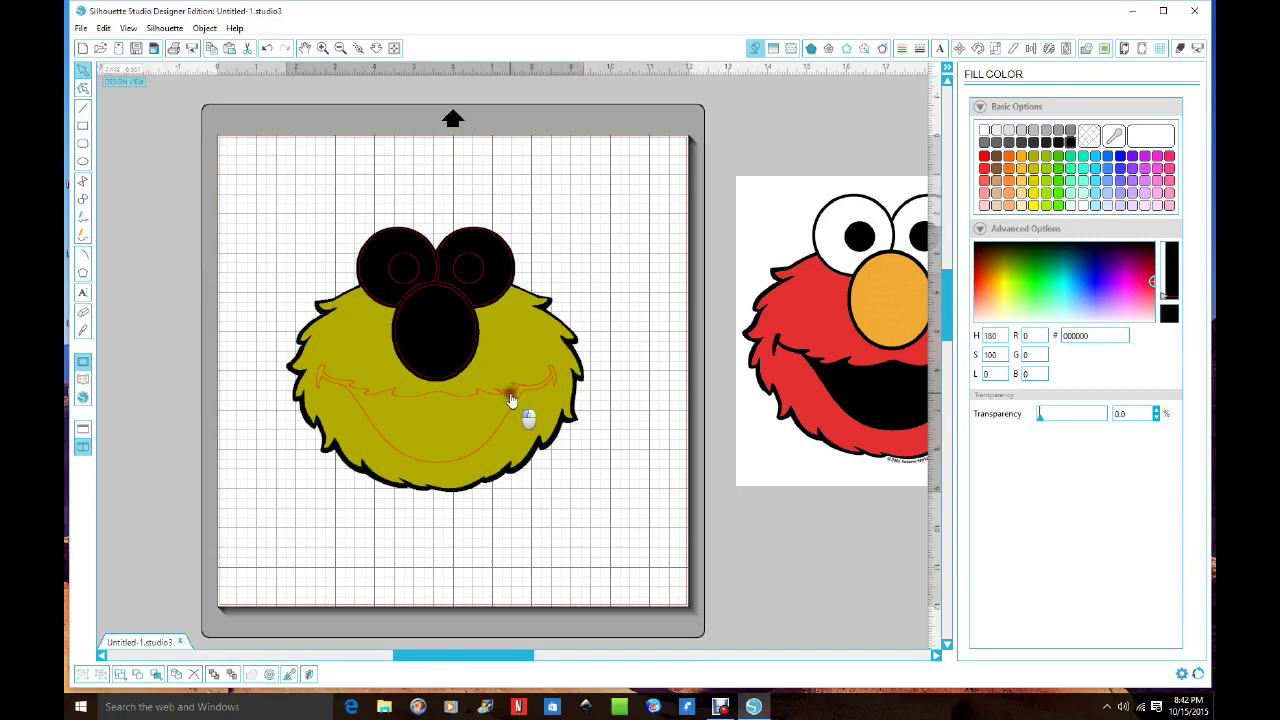
Undo the move, make fur and mouth one compound path, and place the black backing behind
key("ctrl+z")
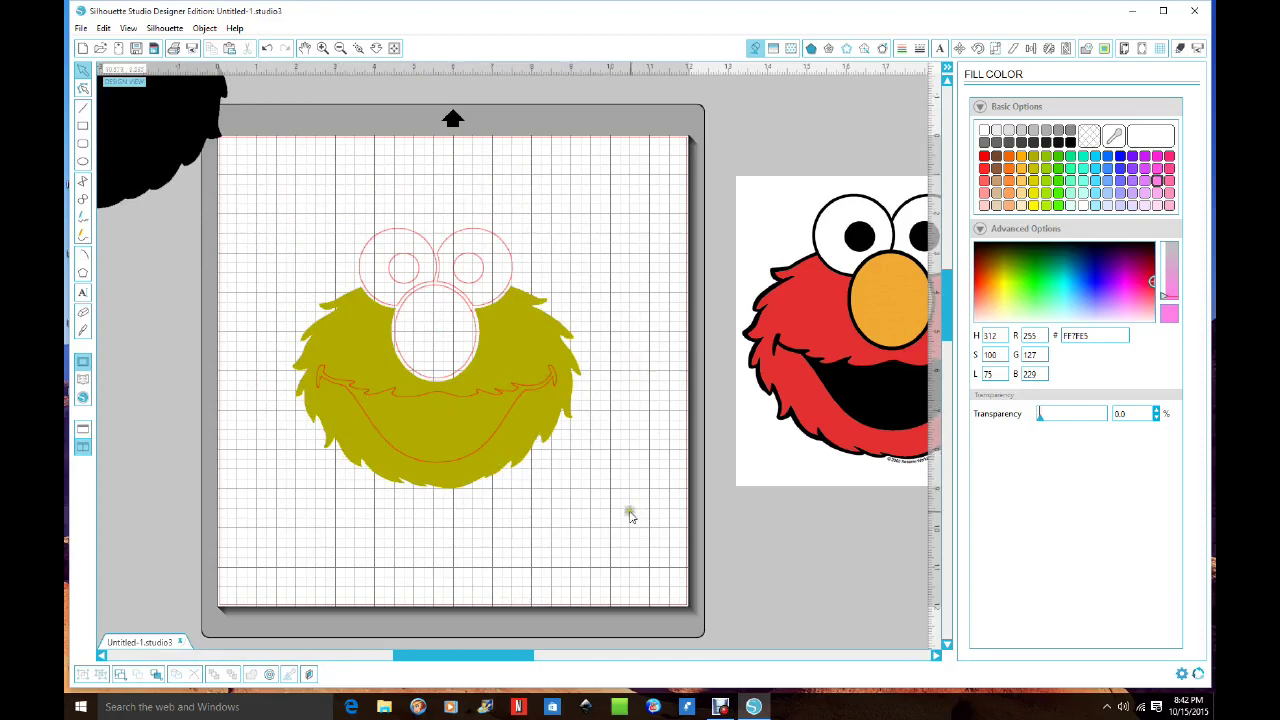
left_click(578, 467)
left_click_drag(578, 467, 468, 470)
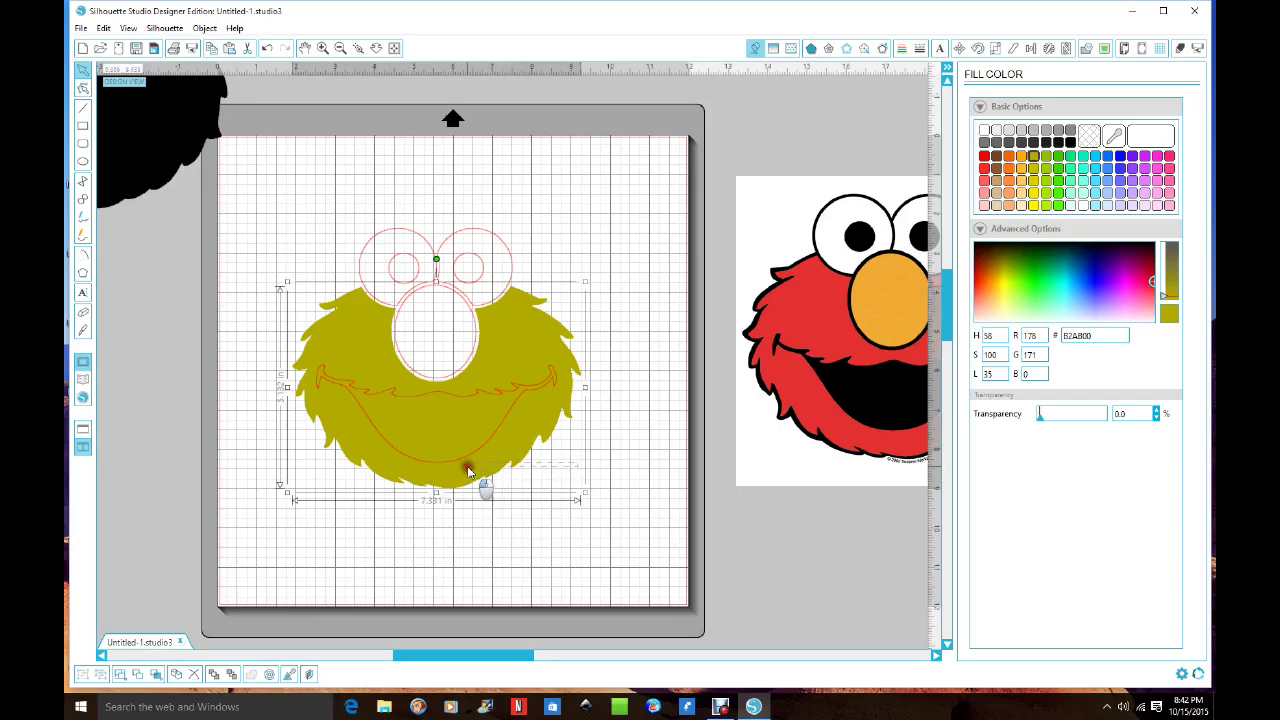
left_click_drag(468, 470, 424, 458)
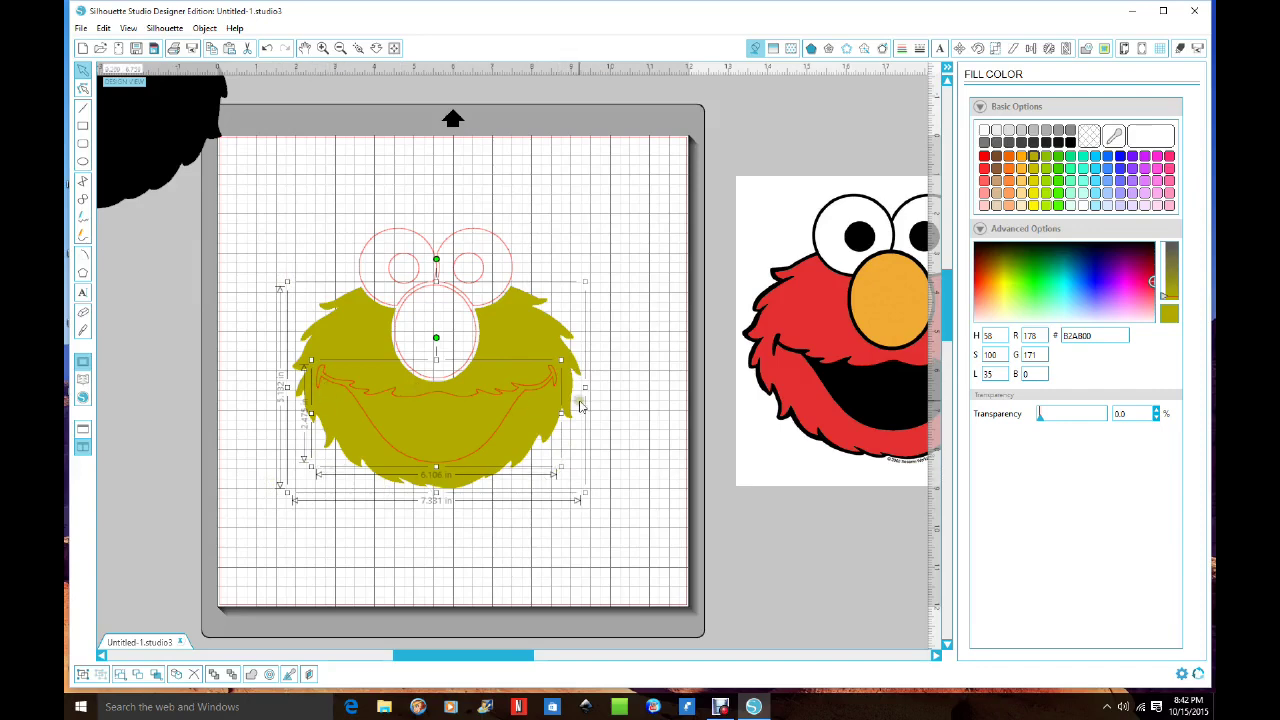
left_click(204, 28)
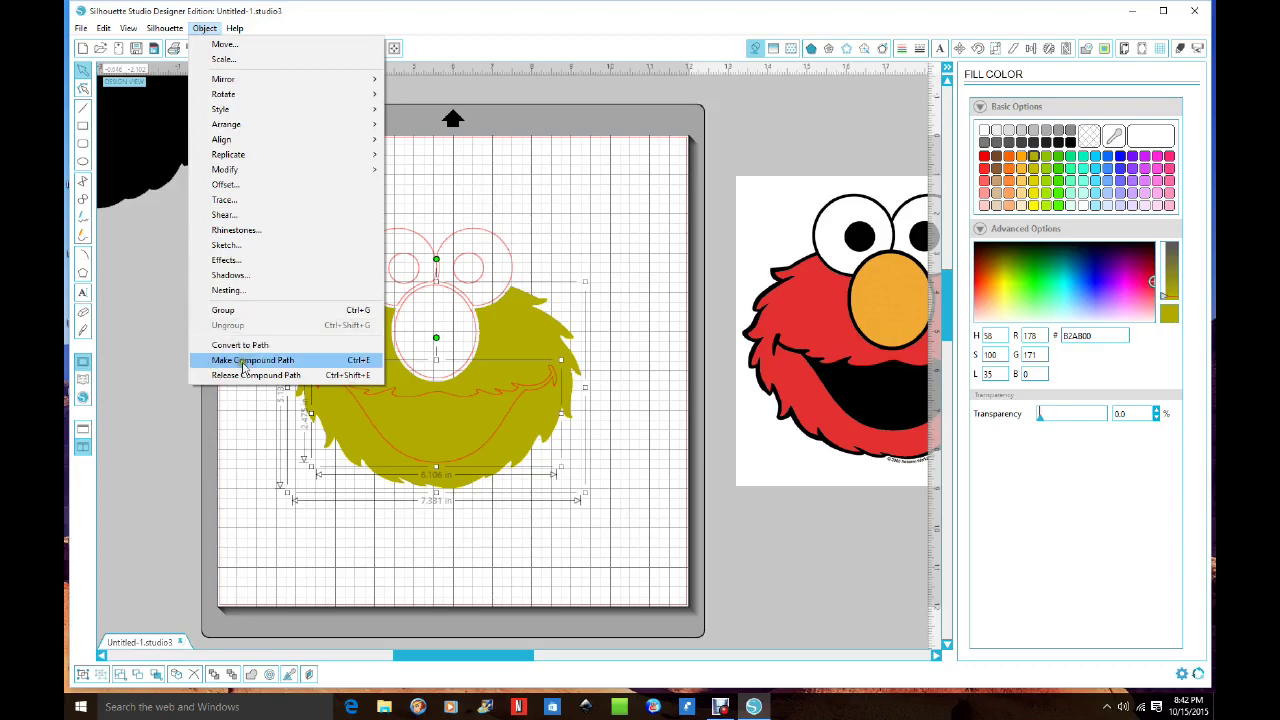
left_click(280, 361)
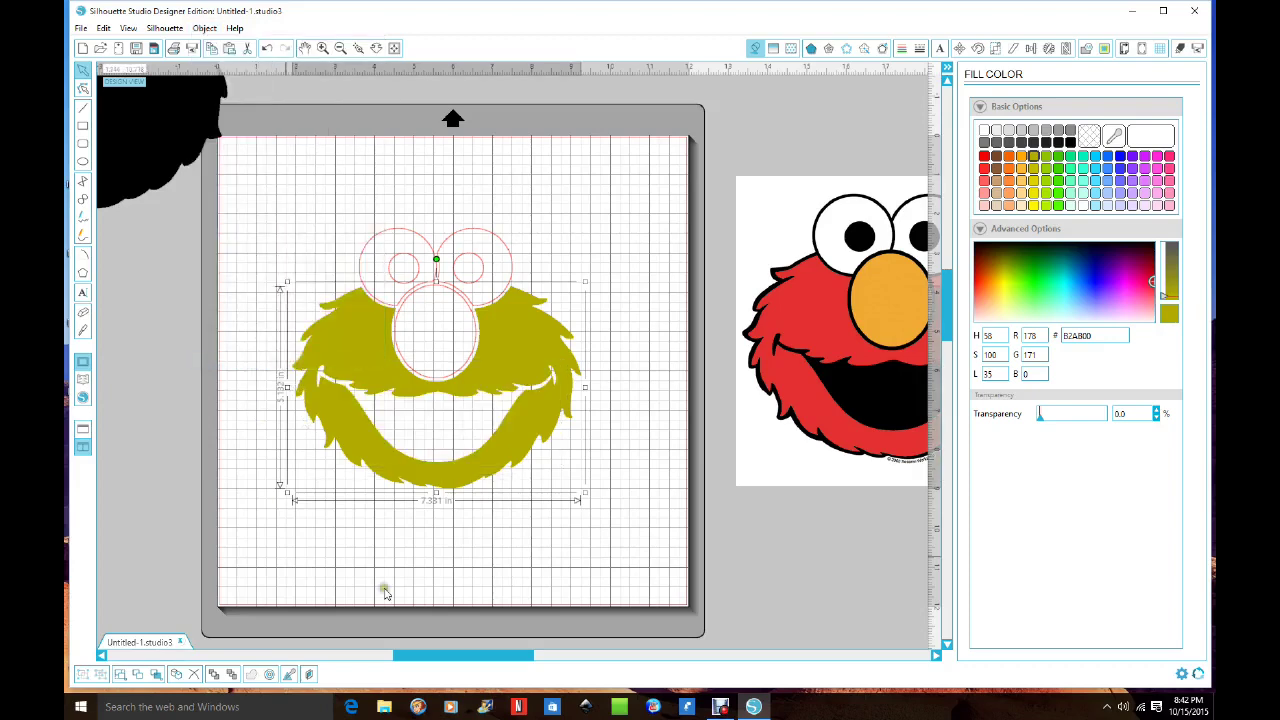
left_click_drag(135, 120, 162, 152)
Move the black backing off the mat and combine both eye outlines into one compound path
left_click(326, 240)
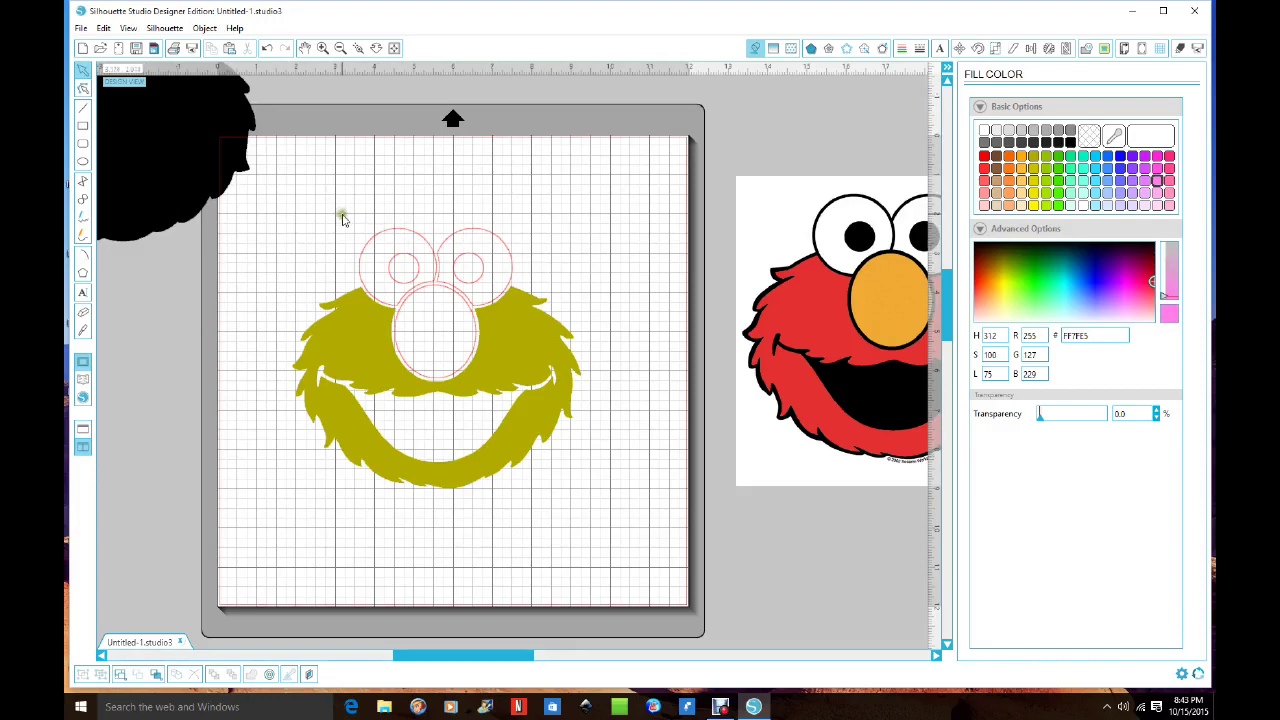
left_click_drag(340, 214, 545, 261)
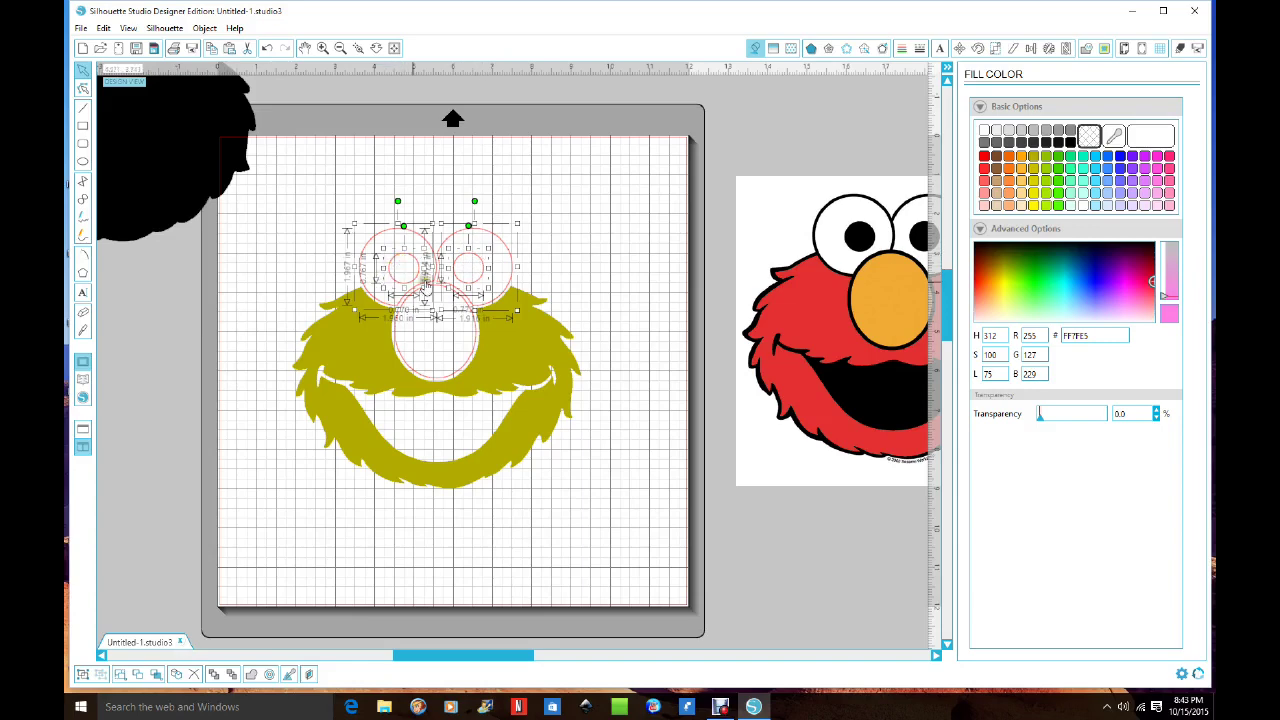
left_click(206, 29)
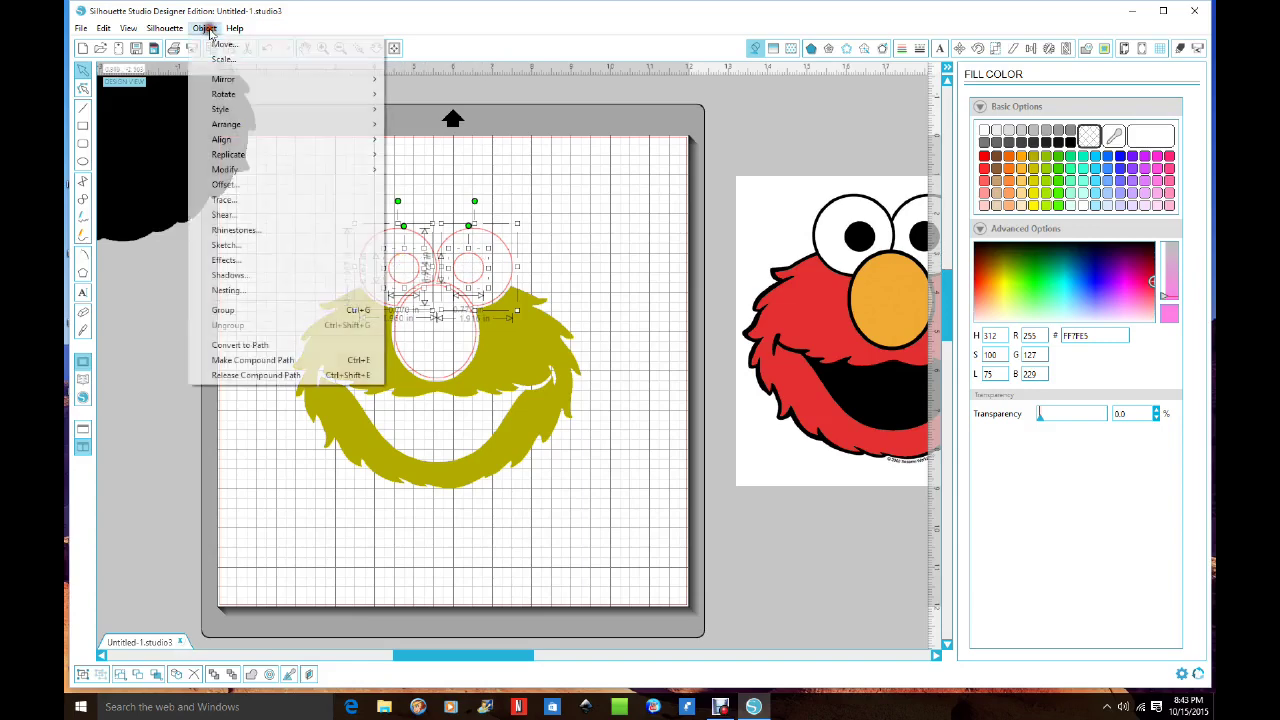
left_click(246, 362)
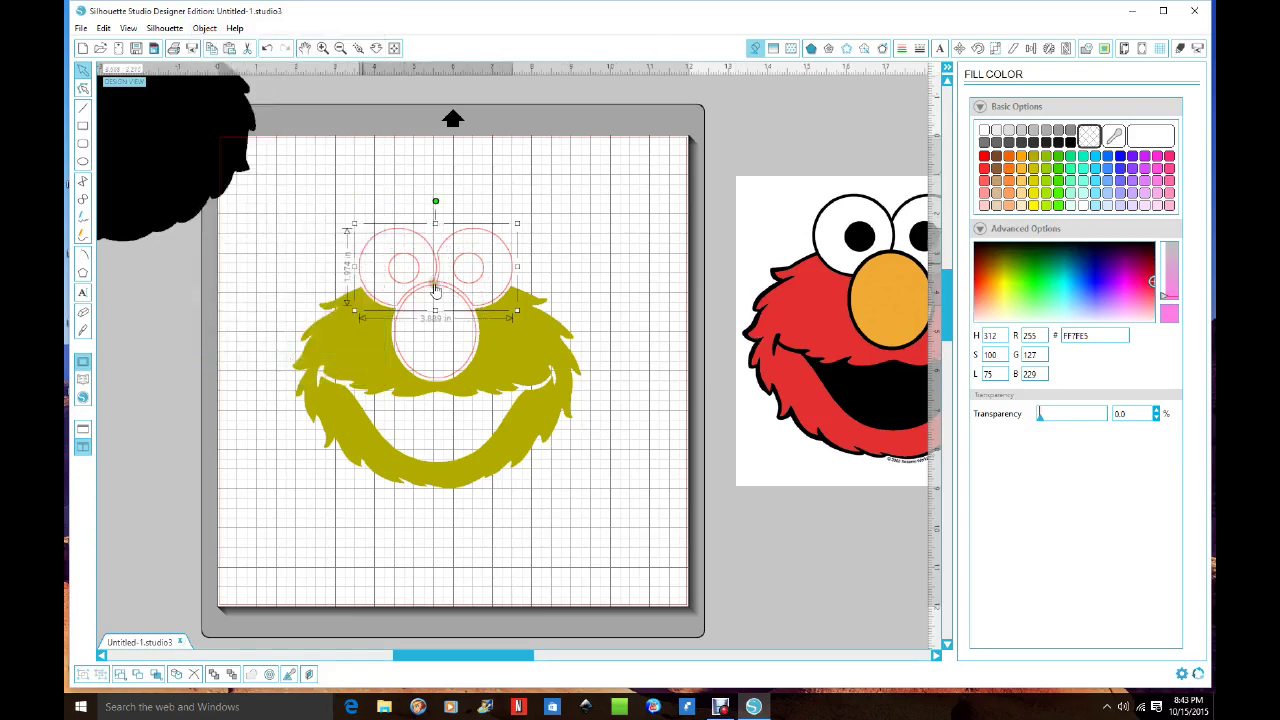
Give the eyes white fill and white lines, then nudge the black outline shape
left_click(755, 49)
left_click(984, 131)
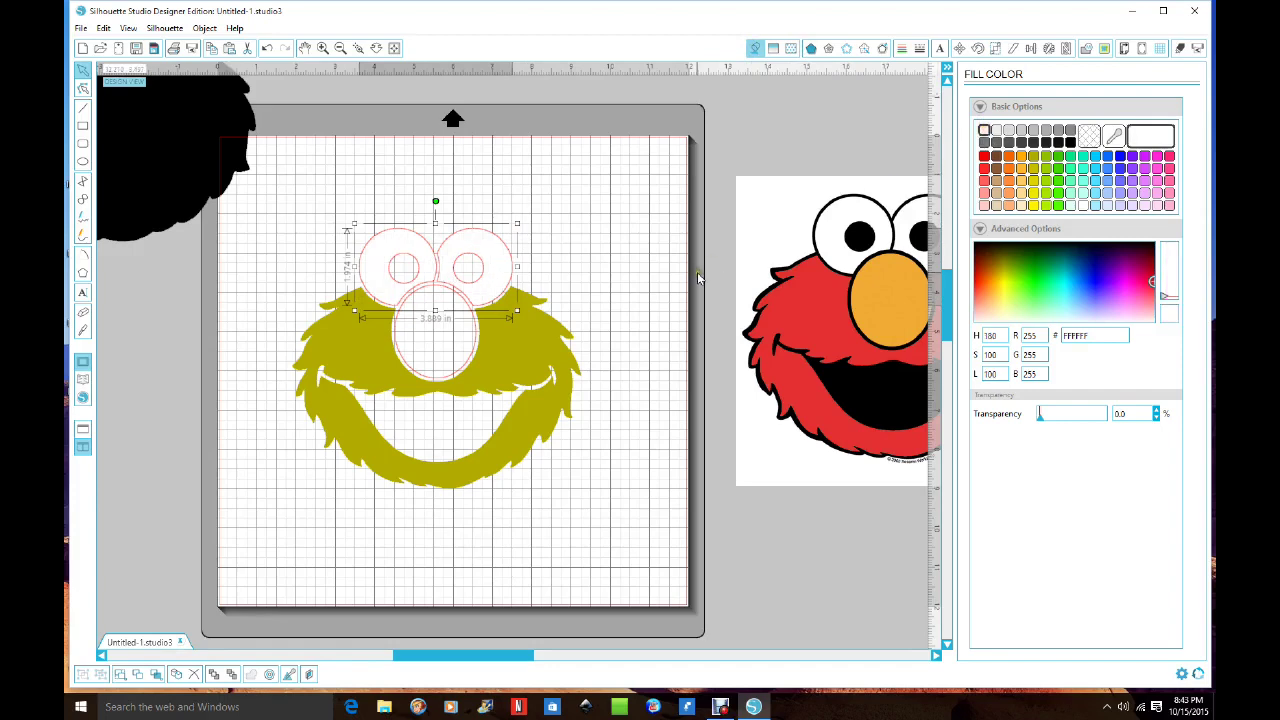
left_click(902, 50)
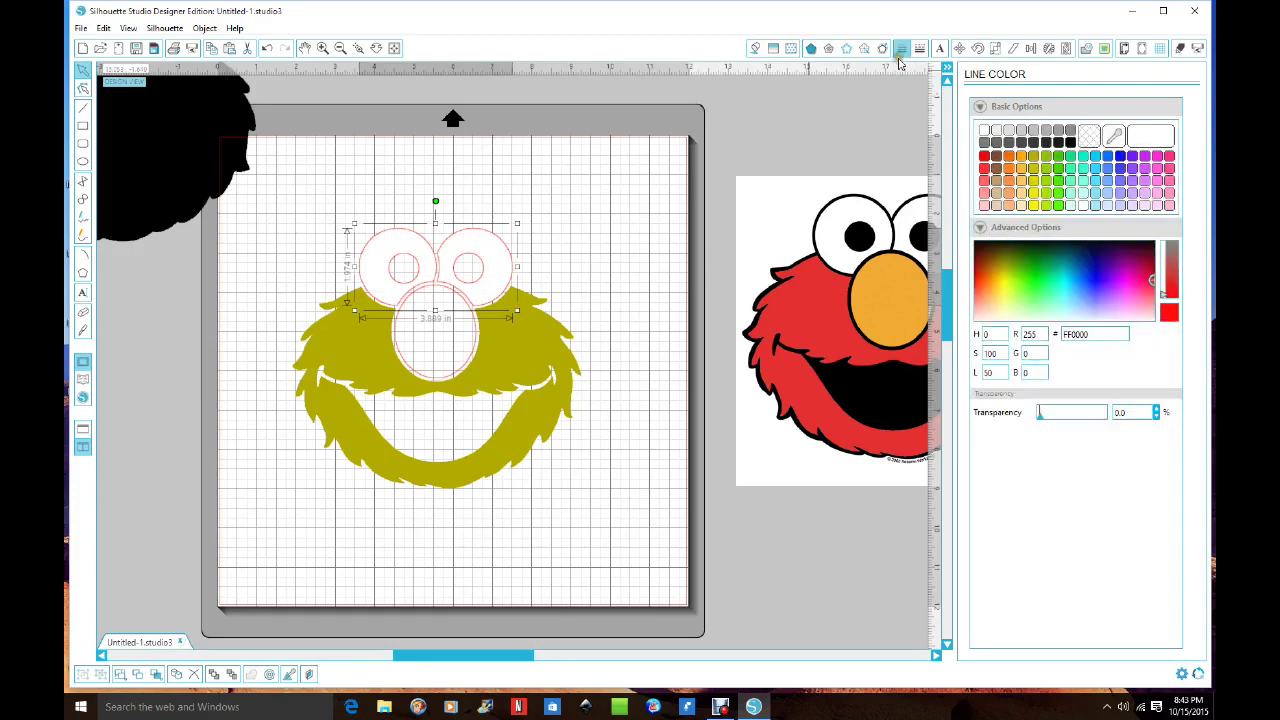
left_click(985, 131)
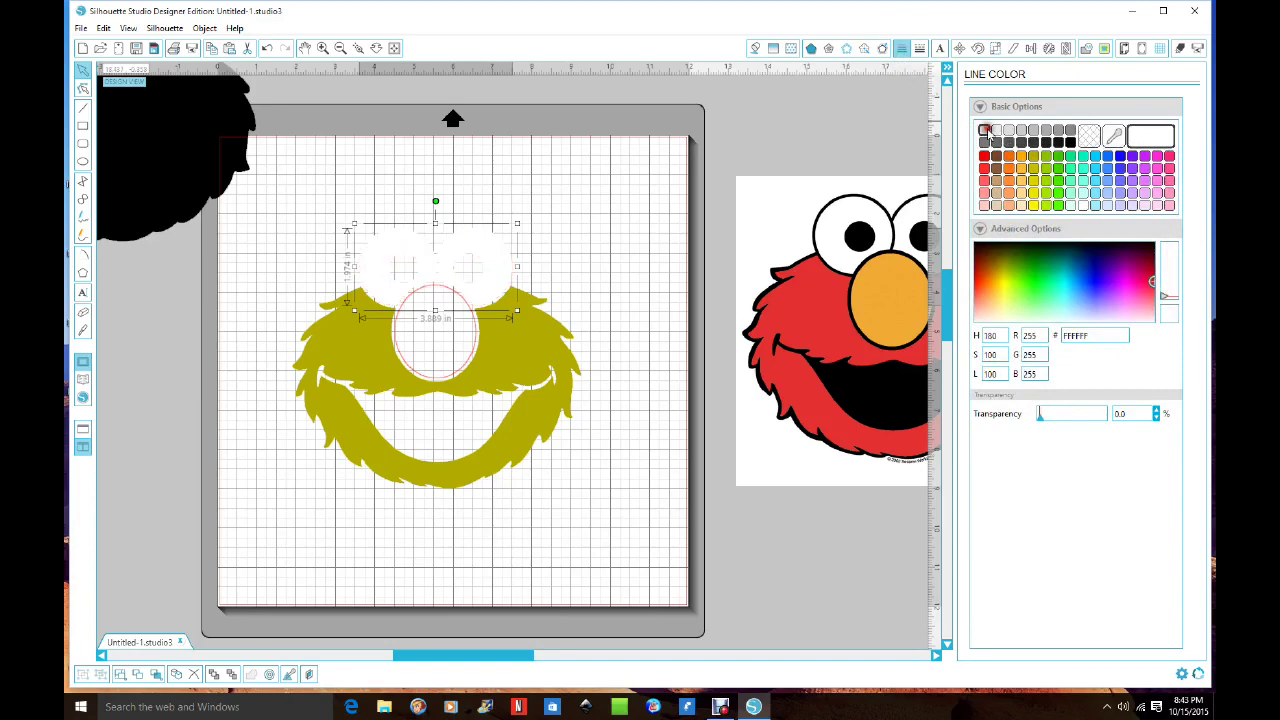
left_click(148, 154)
left_click_drag(148, 154, 173, 129)
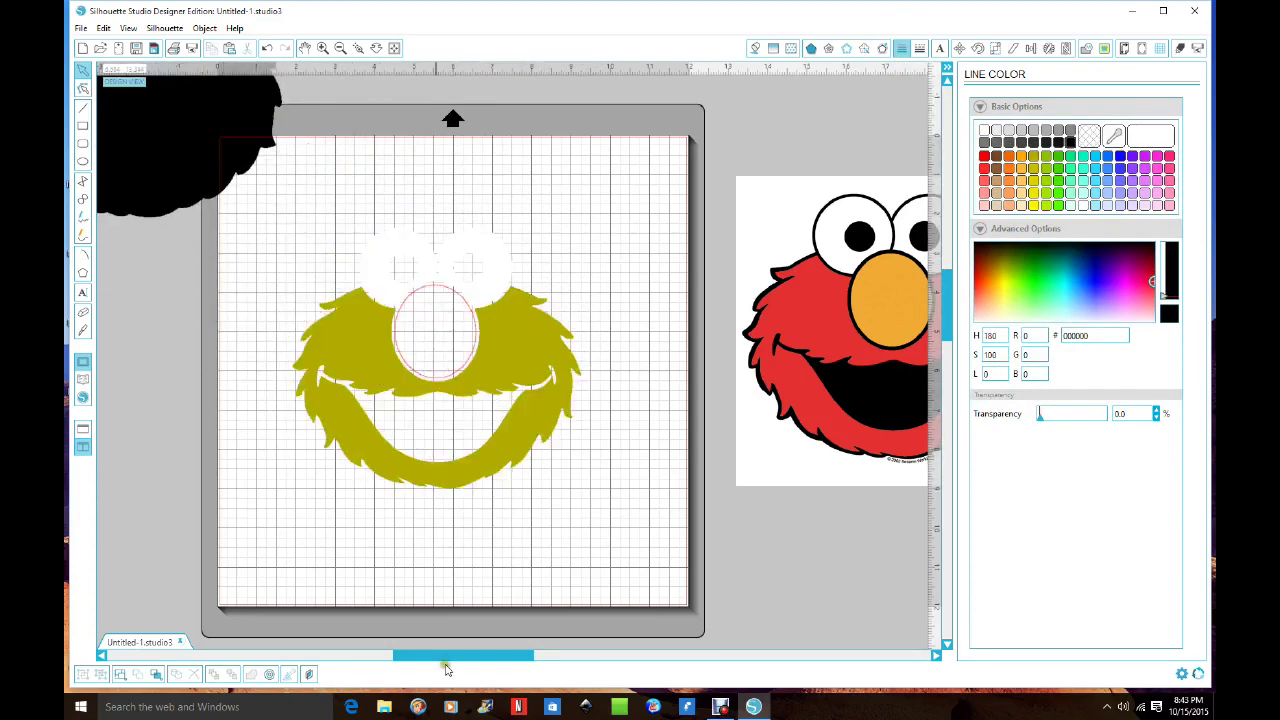
Move the Elmo reference picture next to the traced face
left_click_drag(446, 663, 483, 664)
left_click(802, 320)
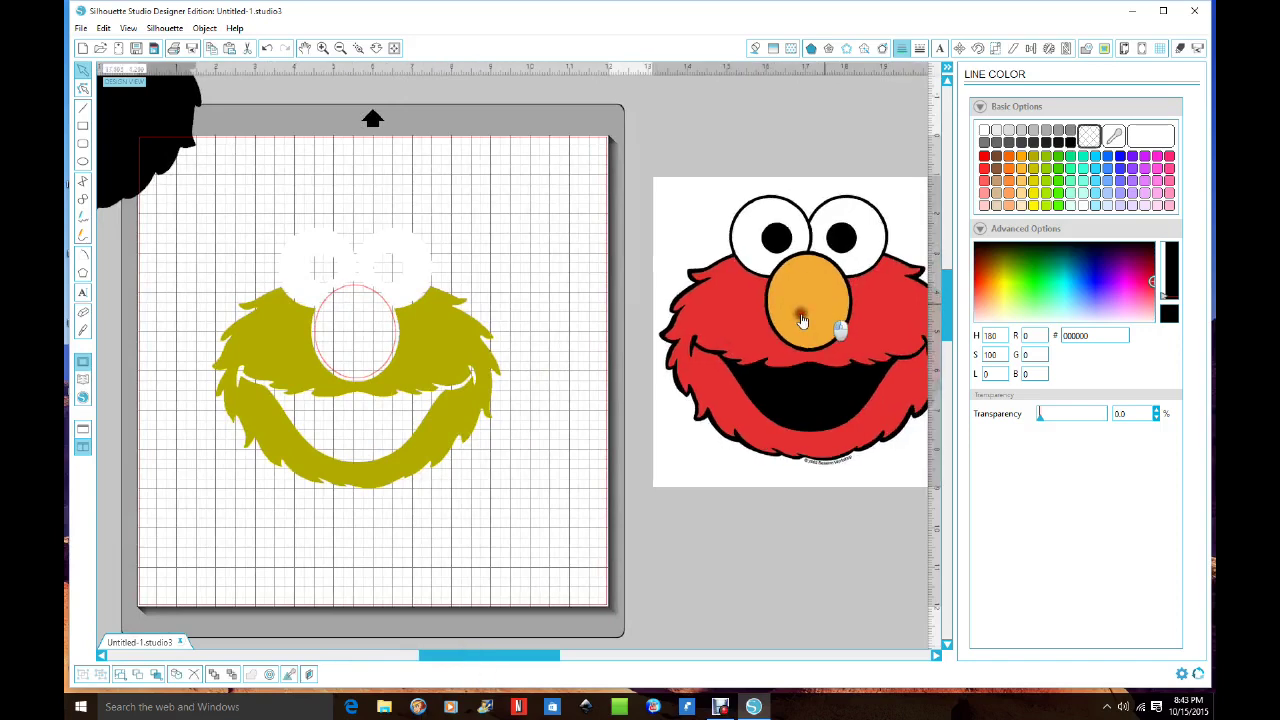
left_click_drag(802, 320, 690, 339)
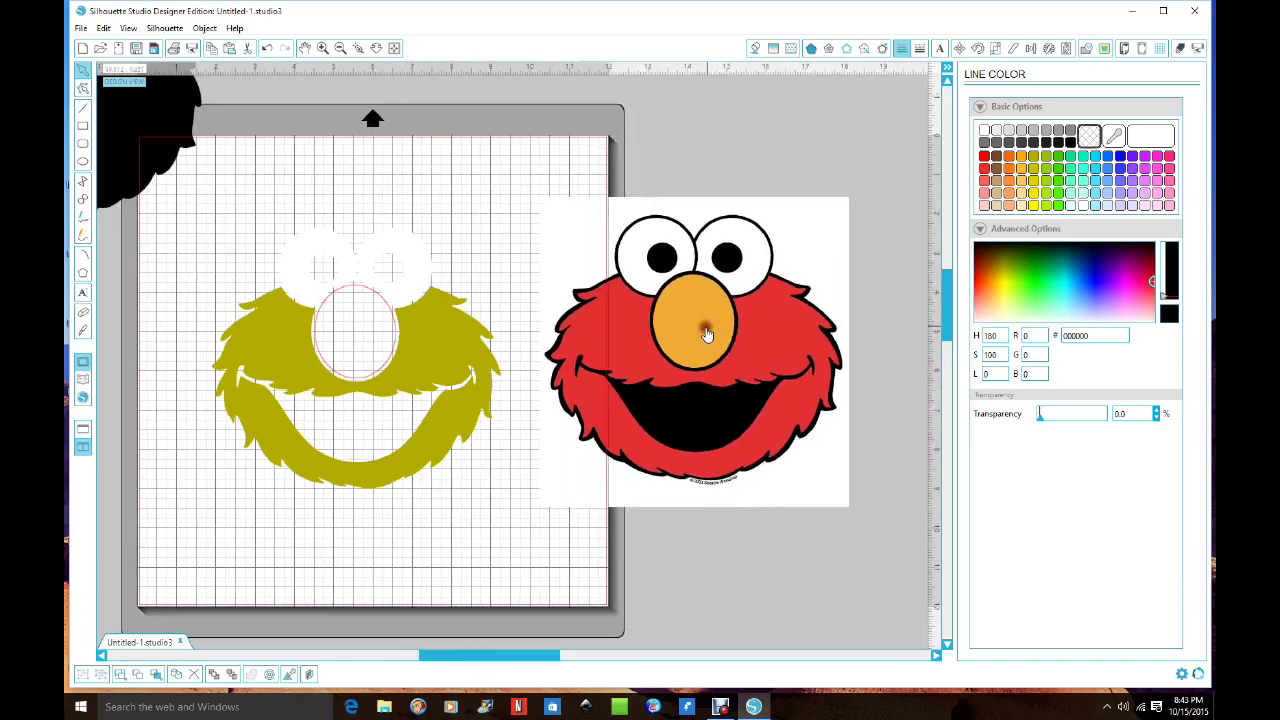
Give the nose oval an orange outline and fill sampled from Elmo's nose, then move the picture aside
left_click(350, 290)
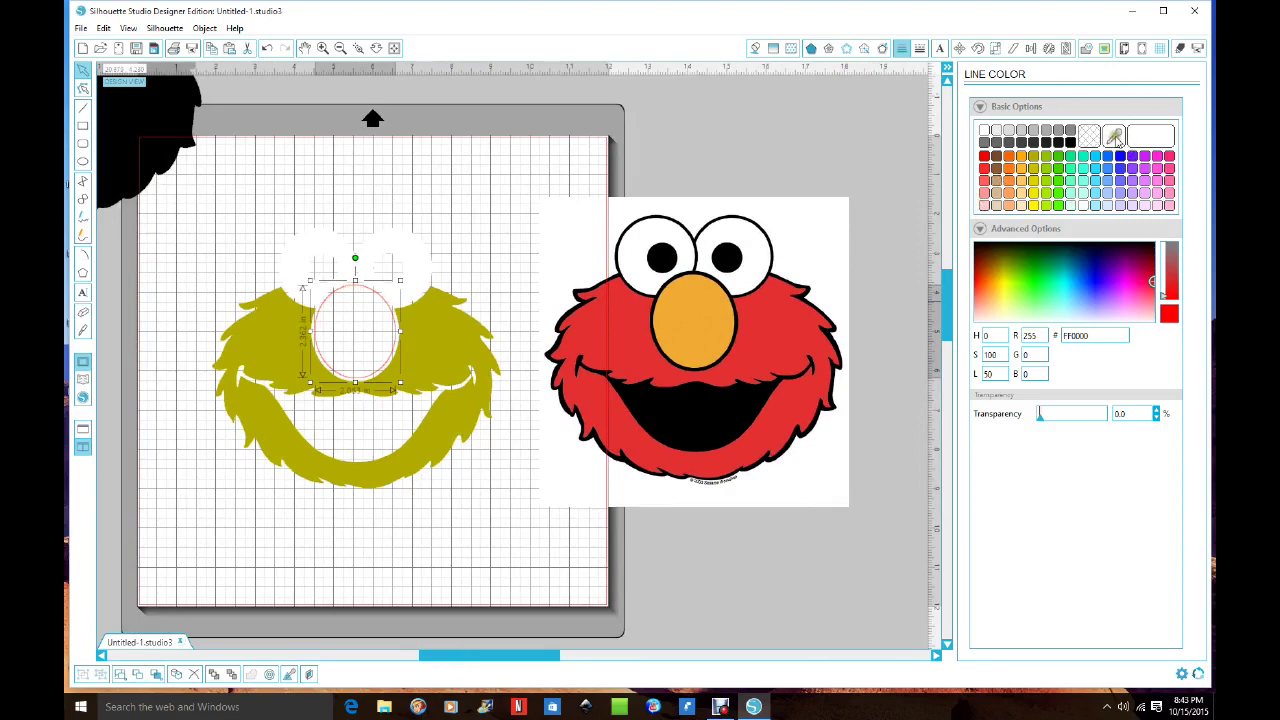
left_click(1116, 139)
left_click(697, 315)
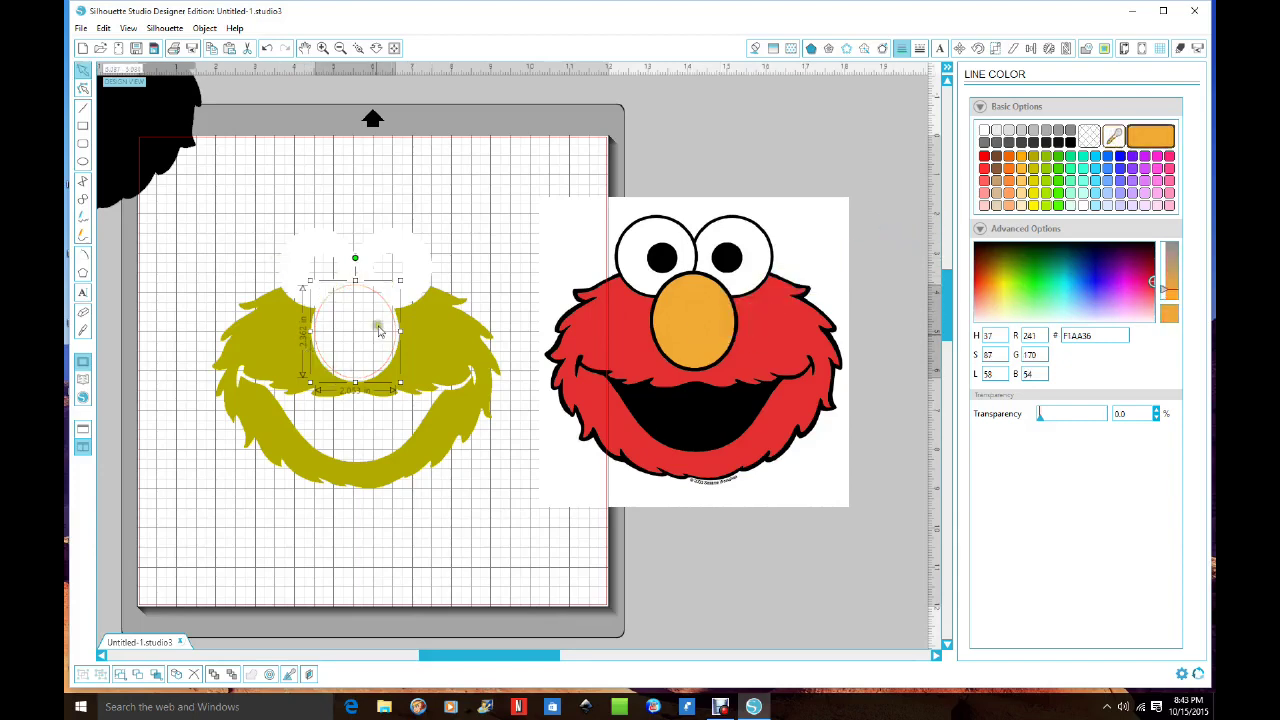
left_click(755, 48)
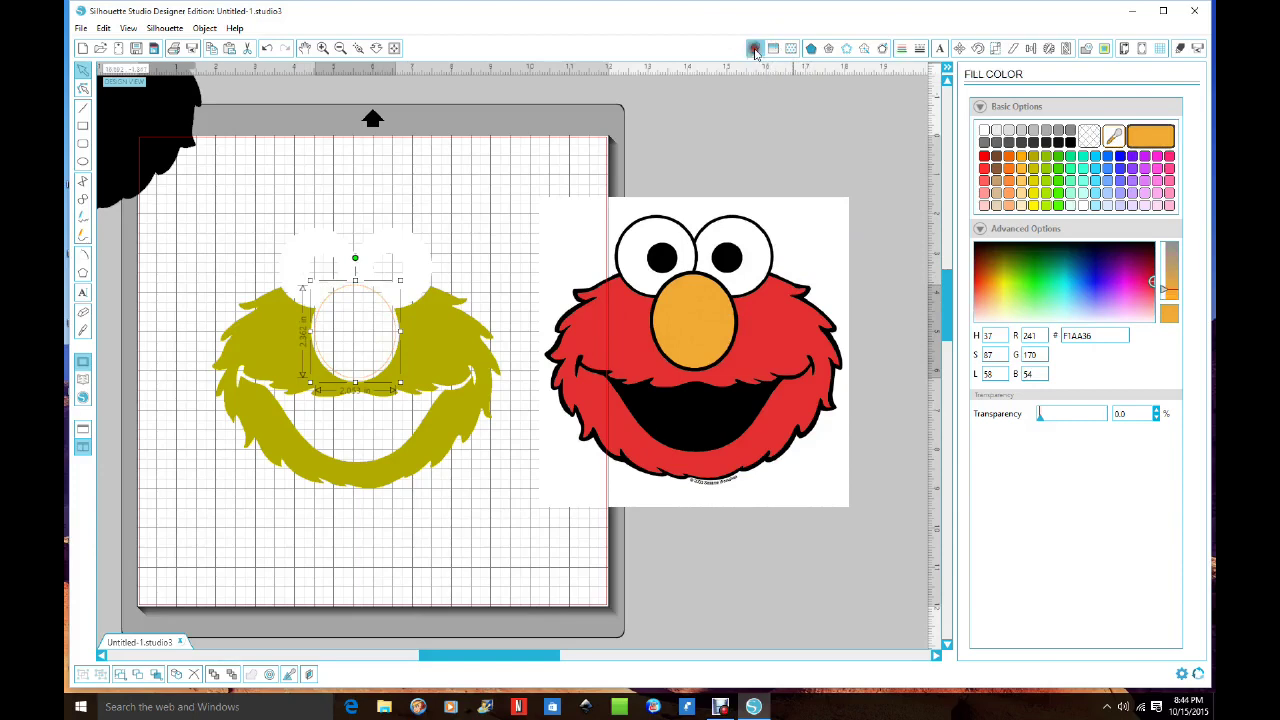
left_click(1113, 137)
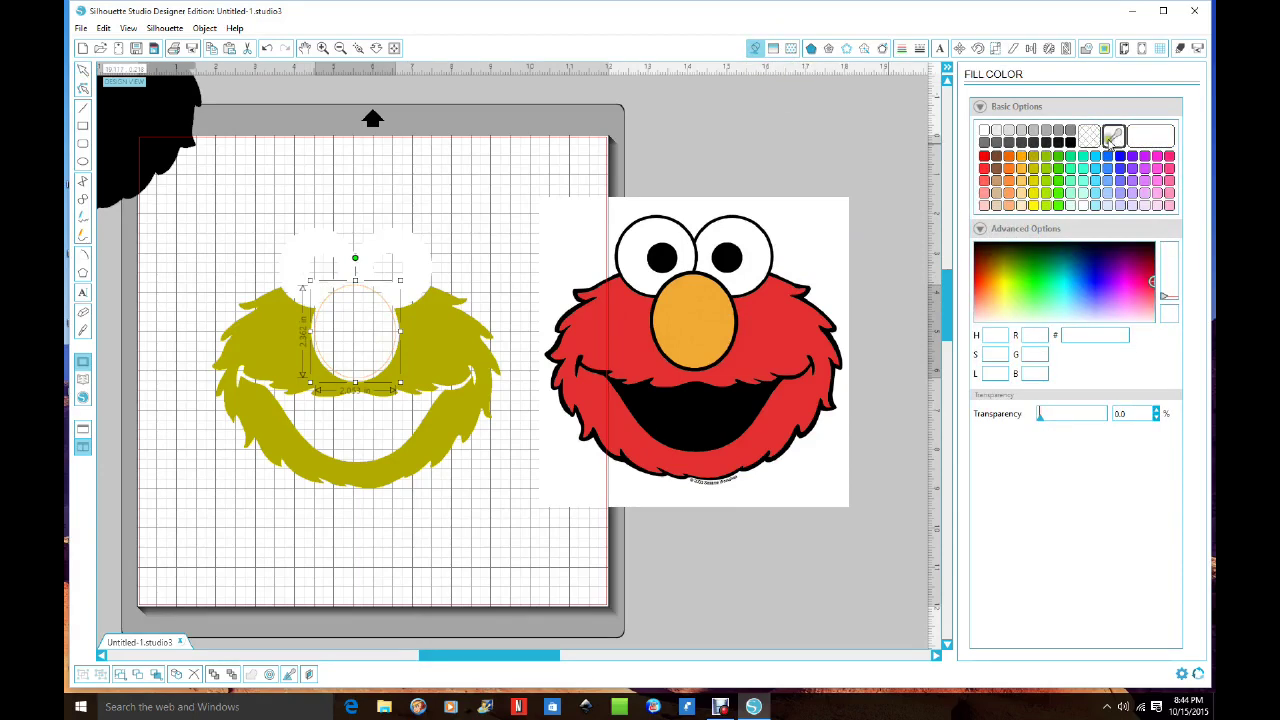
left_click(712, 330)
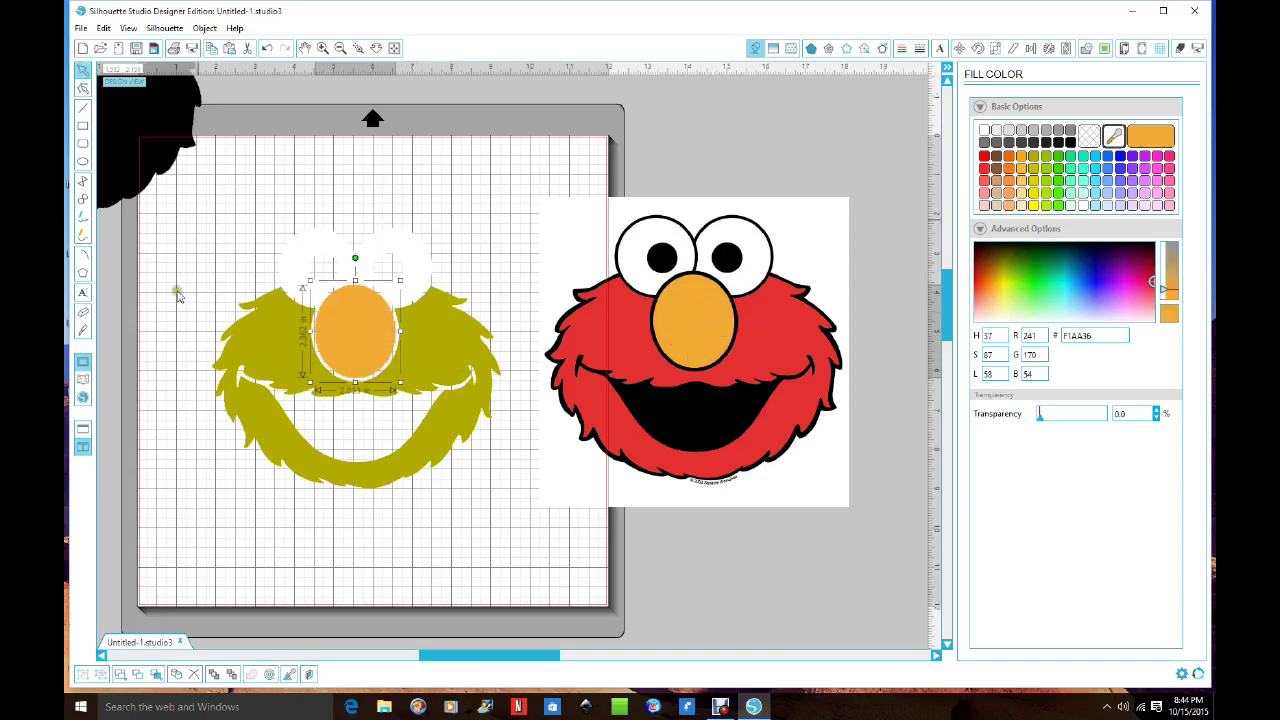
left_click(310, 174)
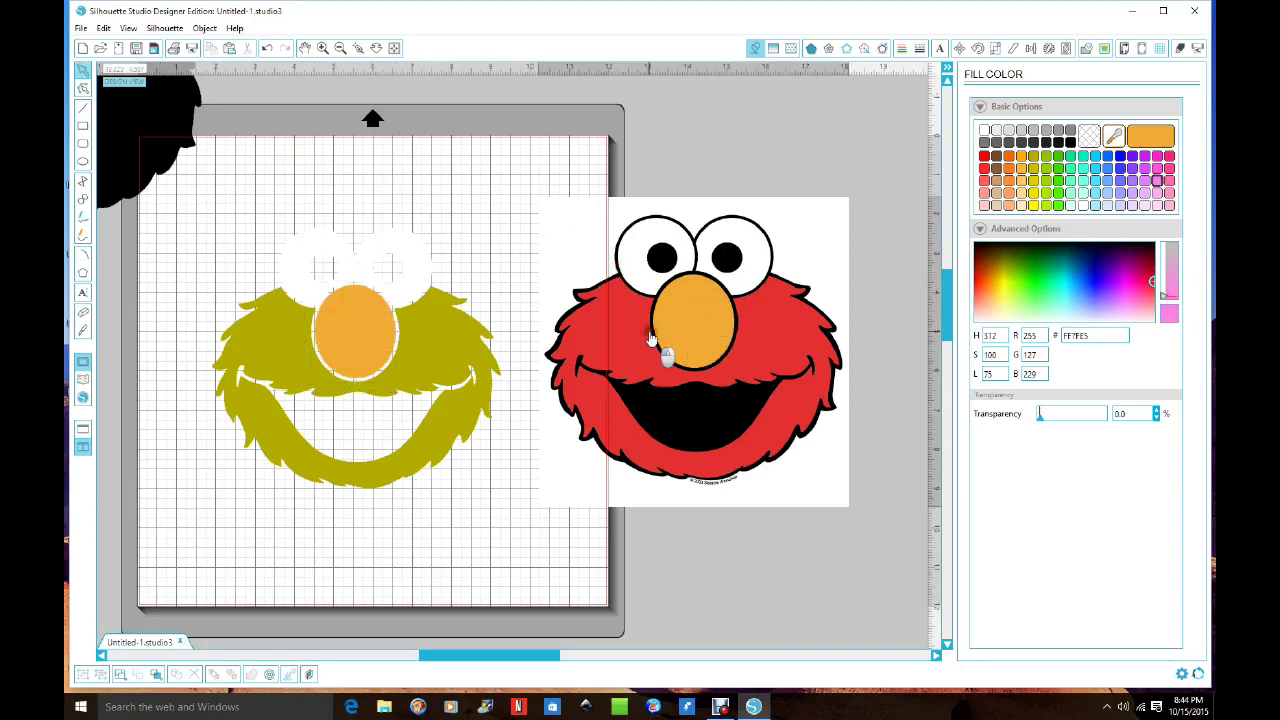
left_click_drag(650, 340, 1014, 331)
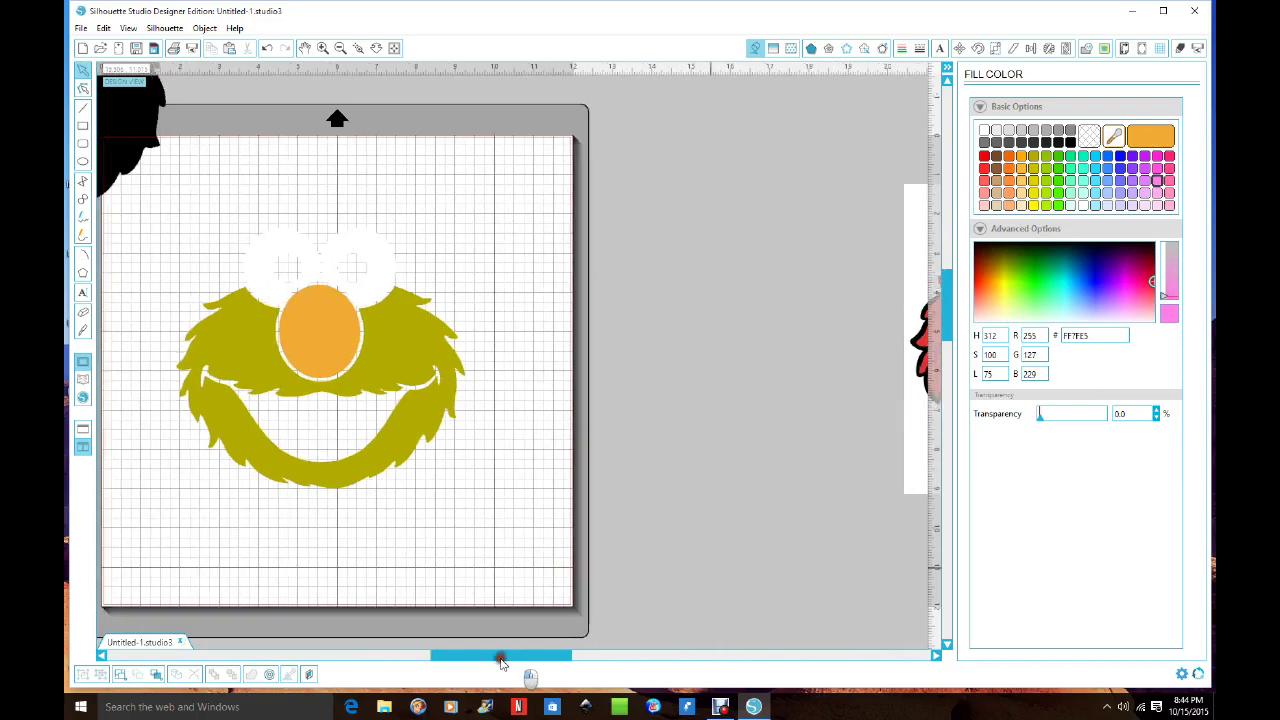
Drag the black shape onto the olive face so it sits behind it
left_click_drag(500, 662, 441, 662)
left_click_drag(207, 135, 507, 414)
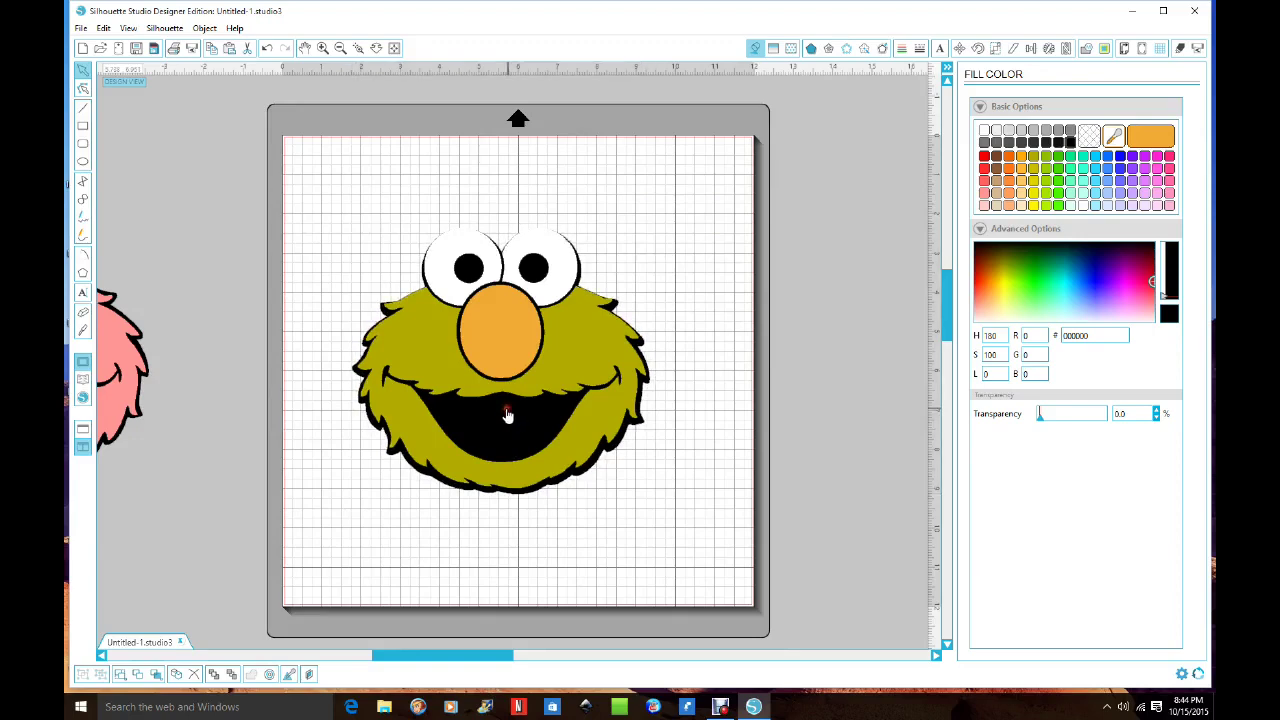
key("Escape")
scroll(522, 387, "down", 1)
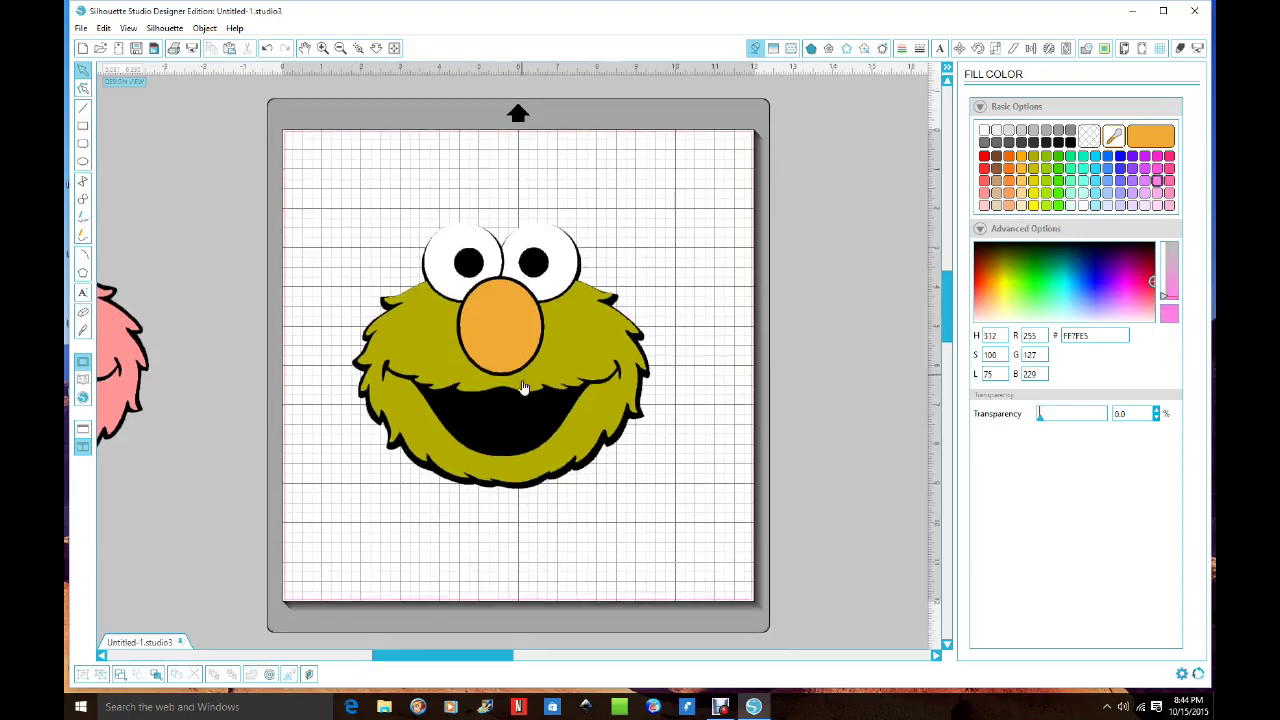
Nudge the face left to align with the black backing, then marquee-select all face pieces
left_click(534, 493)
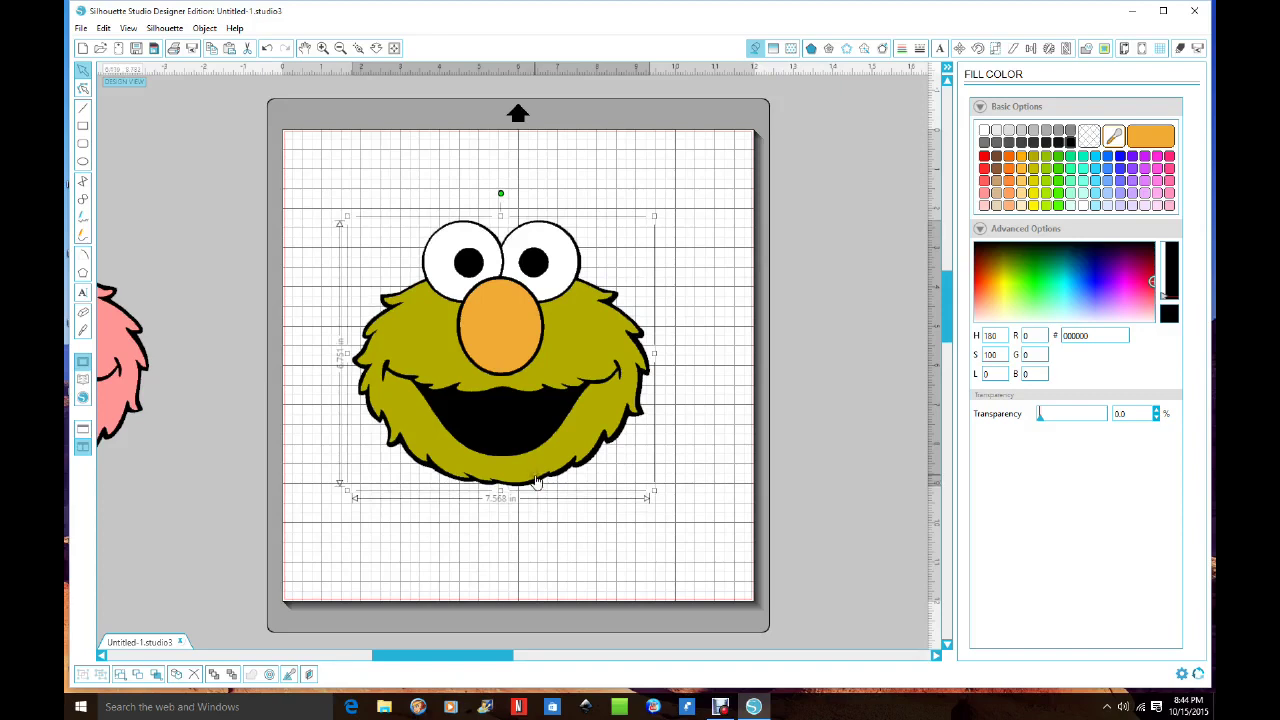
key("Left")
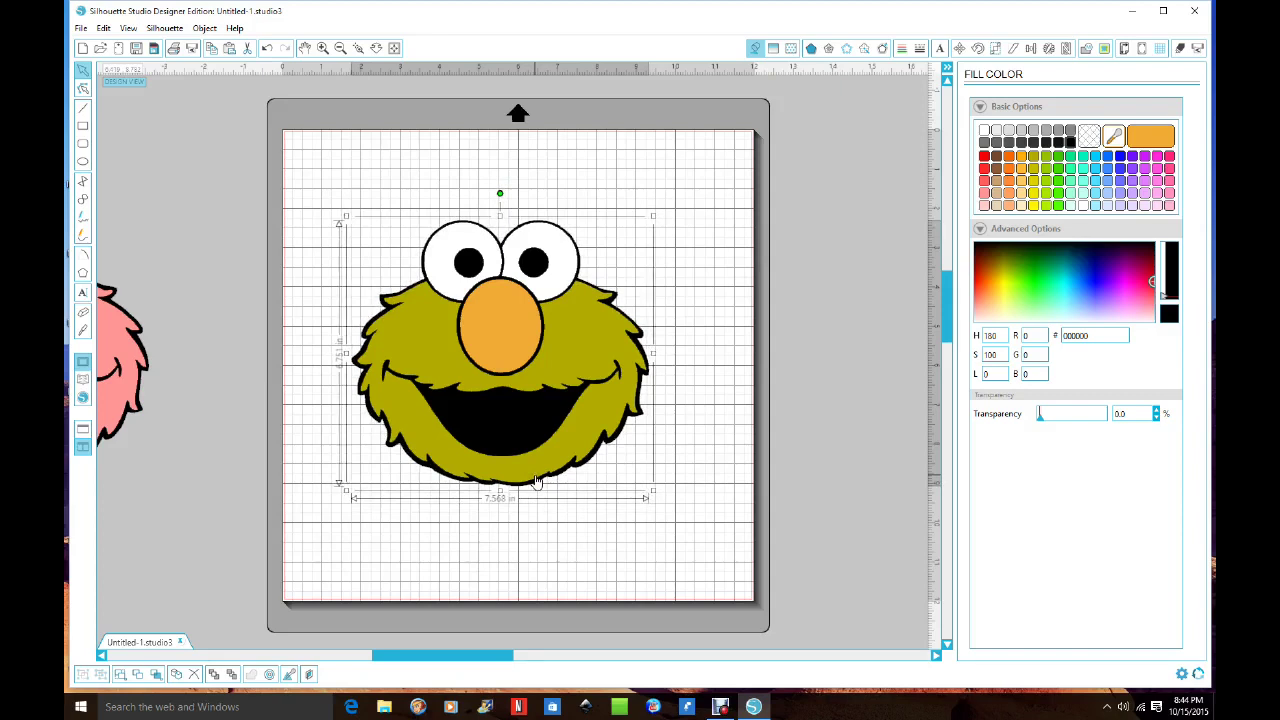
left_click(682, 508)
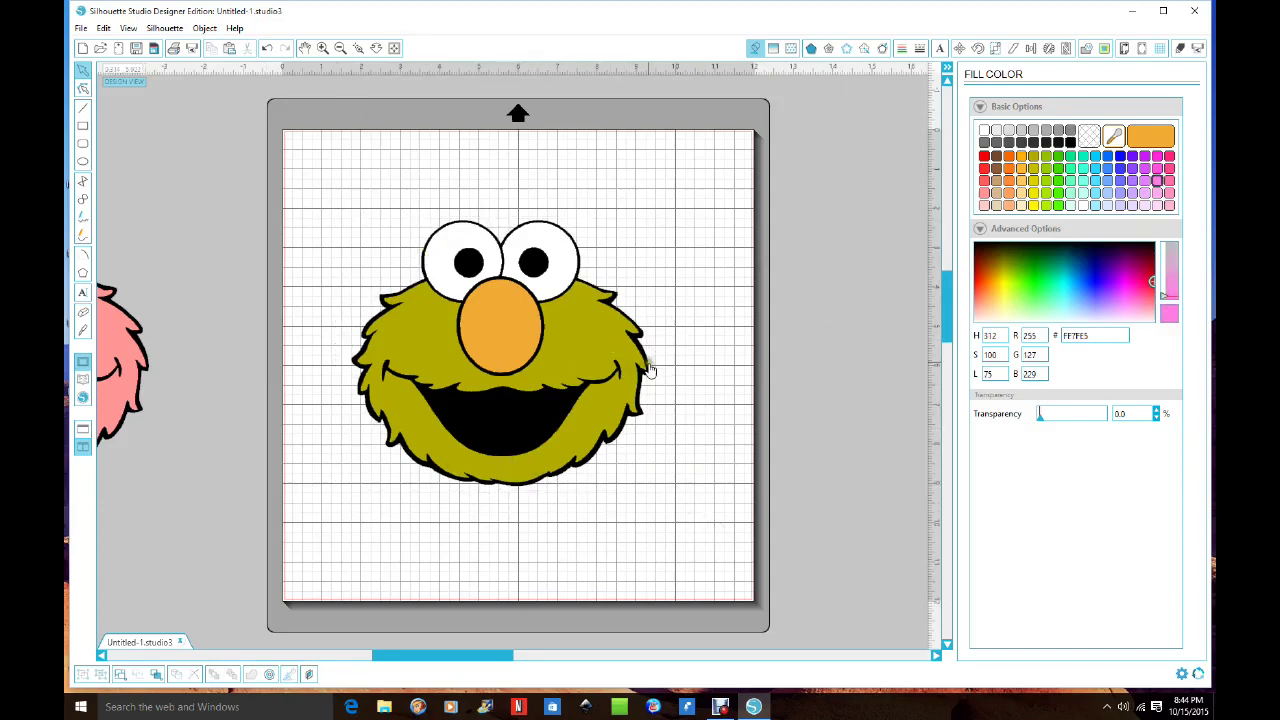
left_click_drag(310, 186, 775, 607)
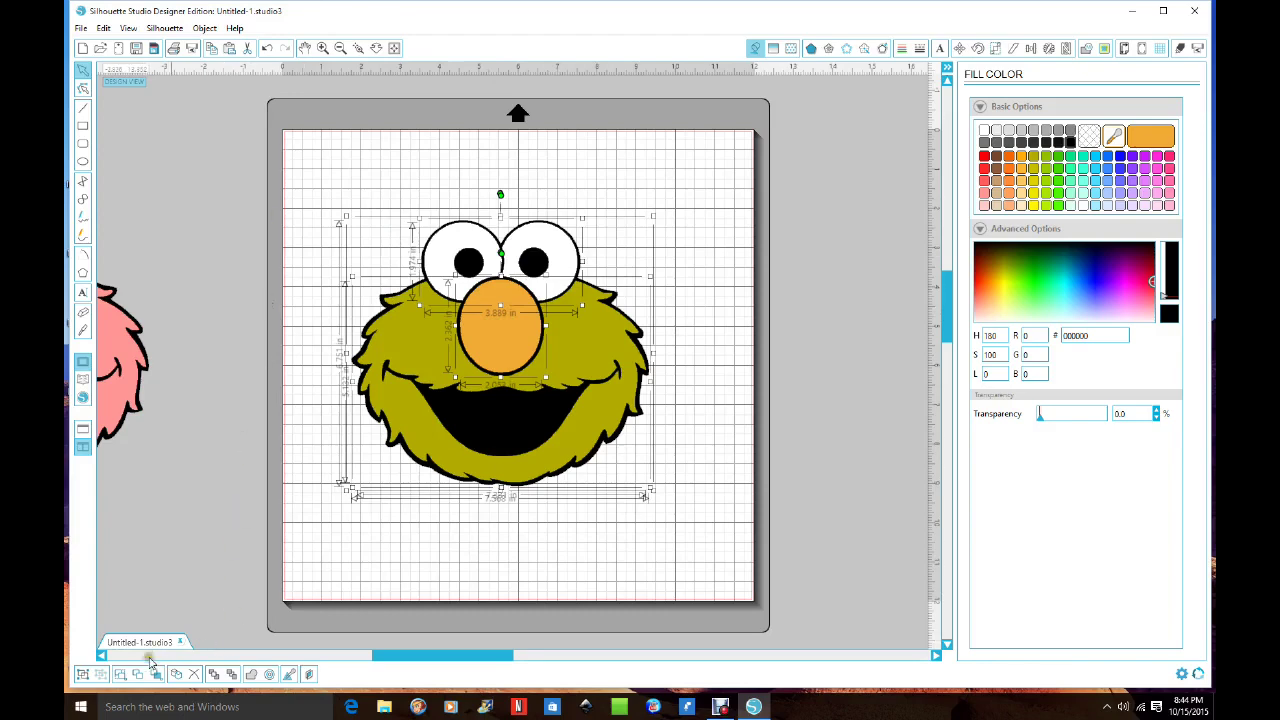
Group all of Elmo's face pieces into one object and recentre it on the mat
left_click(84, 674)
mouse_move(528, 318)
left_mouse_down()
mouse_move(477, 368)
mouse_move(548, 359)
mouse_move(514, 313)
left_mouse_up()
left_click(643, 163)
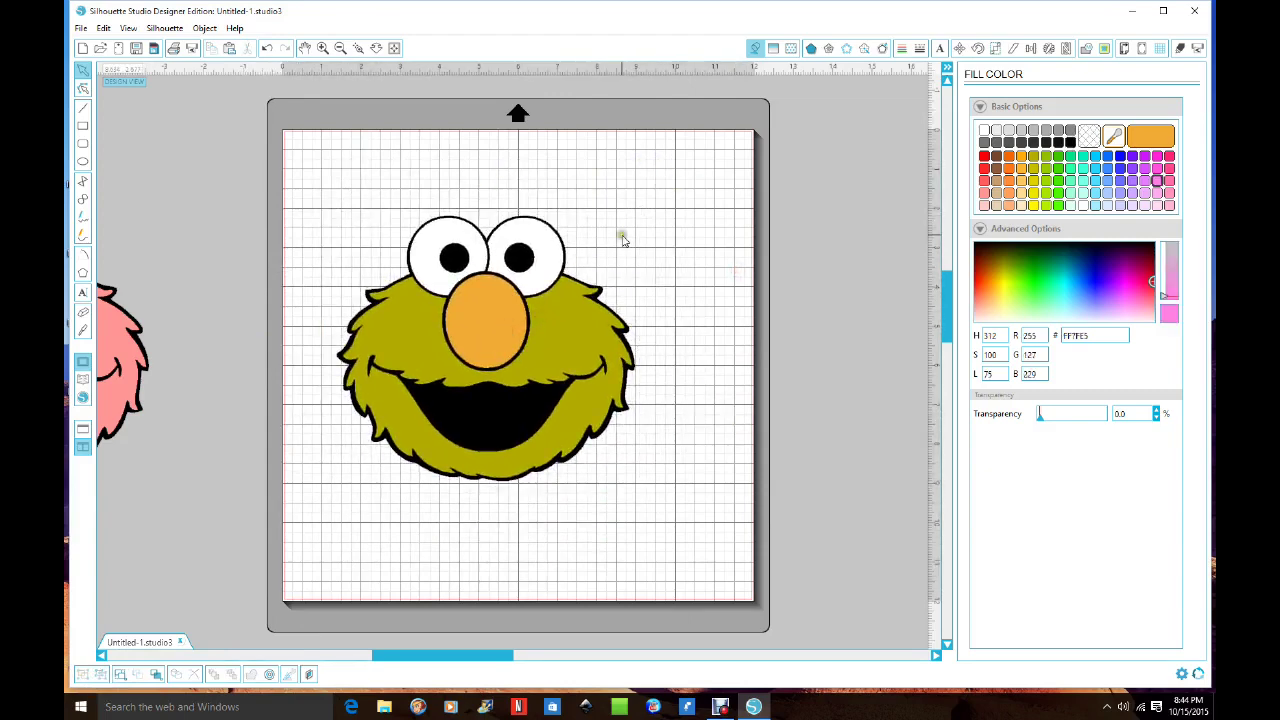